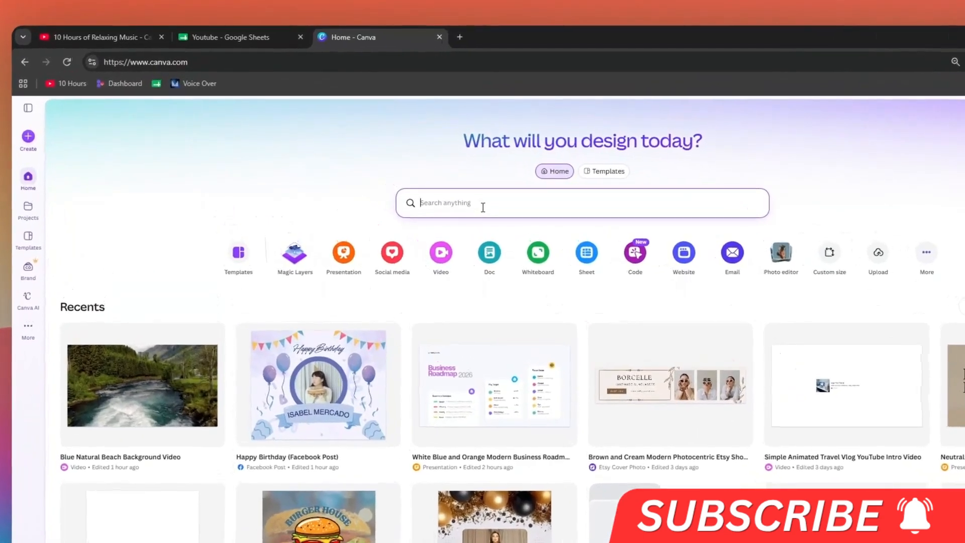
Search the Canva home page for "Food menu" designs.
type("Food")
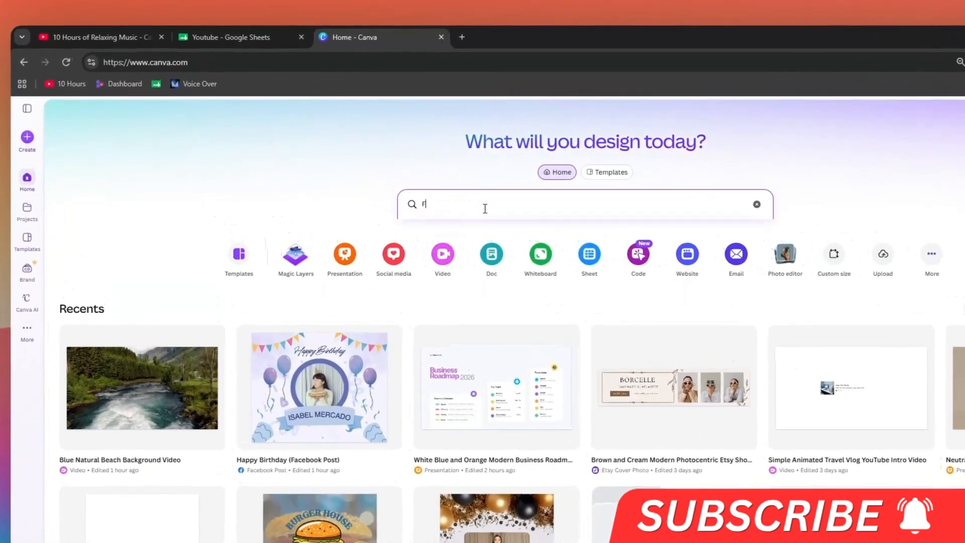
type(" menu")
key("Return")
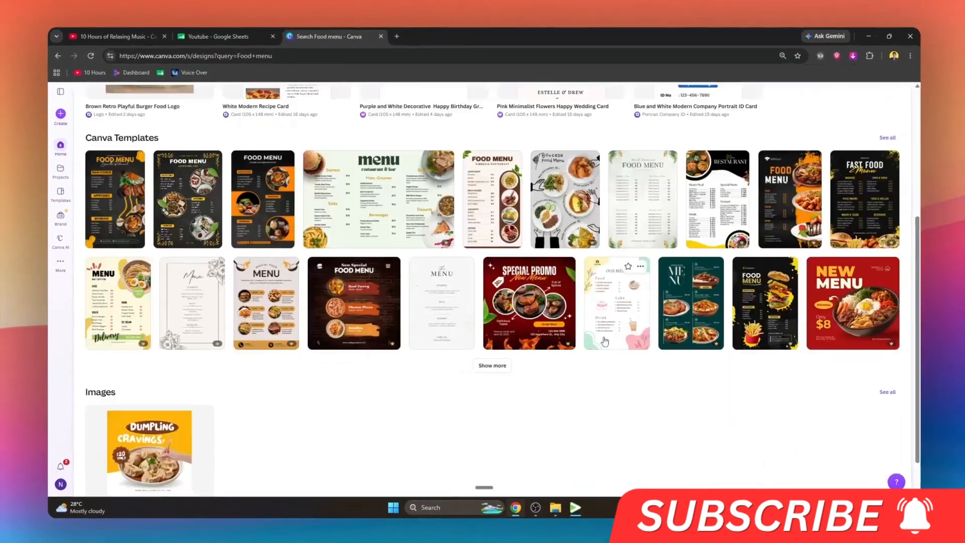
Look through the food menu templates, loading more results repeatedly, to compare layouts suitable for a restaurant menu.
left_click(509, 368)
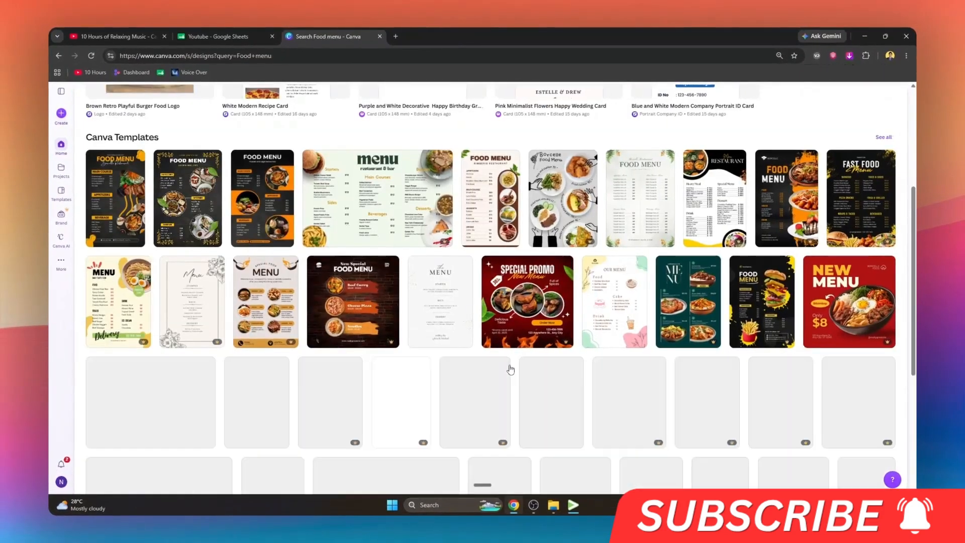
scroll(502, 362, "down", 4)
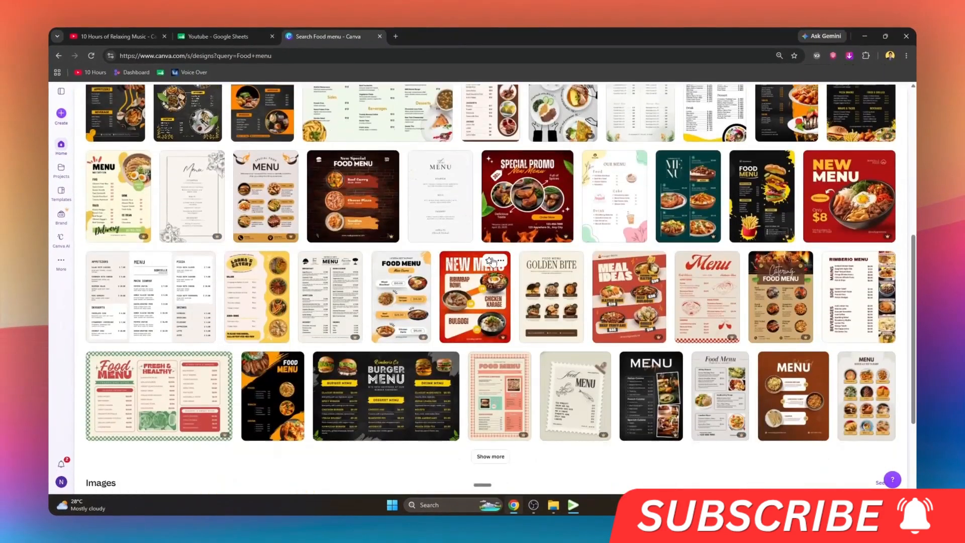
left_click(495, 352)
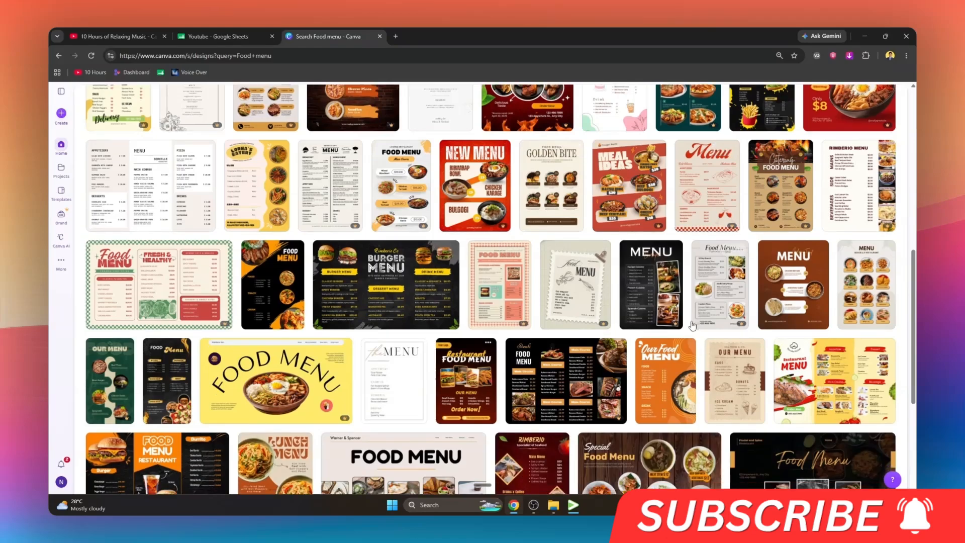
scroll(561, 391, "down", 2)
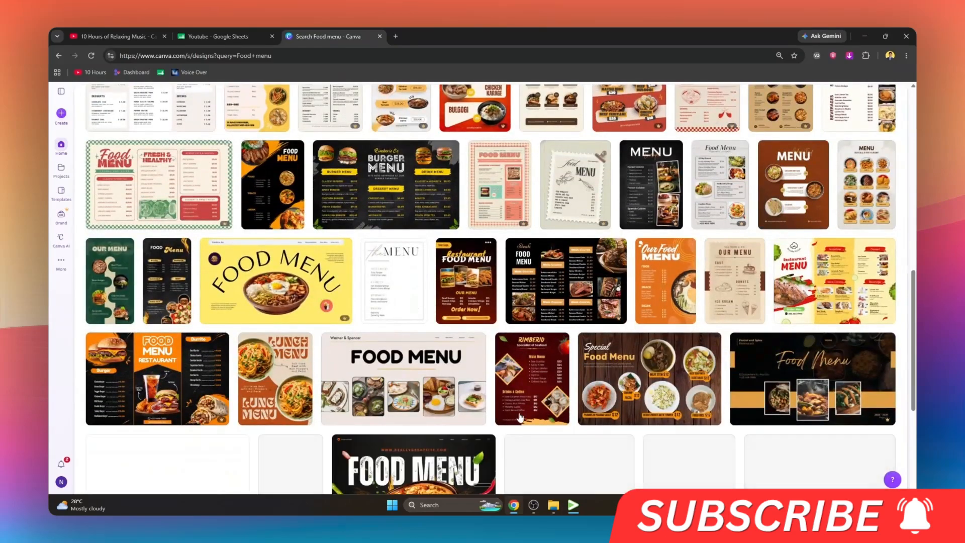
scroll(538, 314, "down", 2)
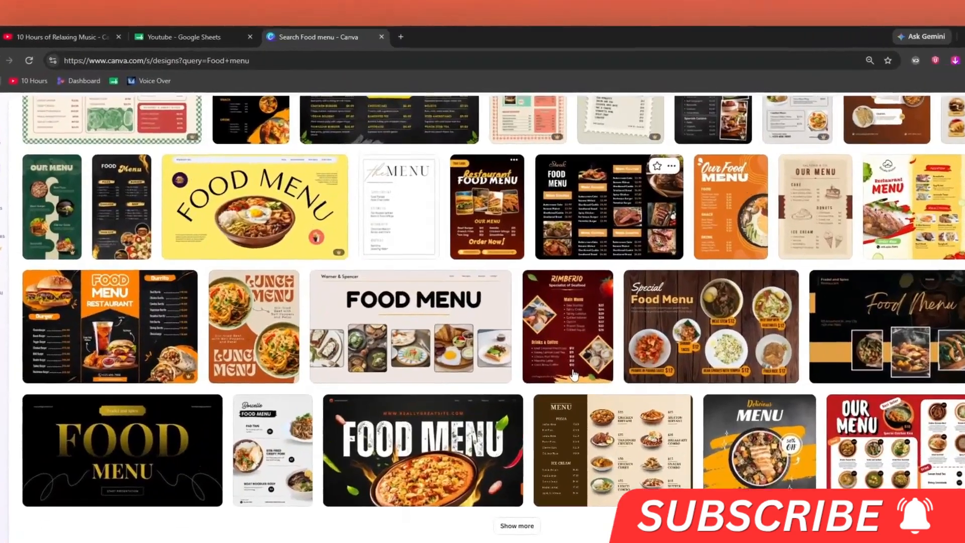
scroll(574, 375, "down", 2)
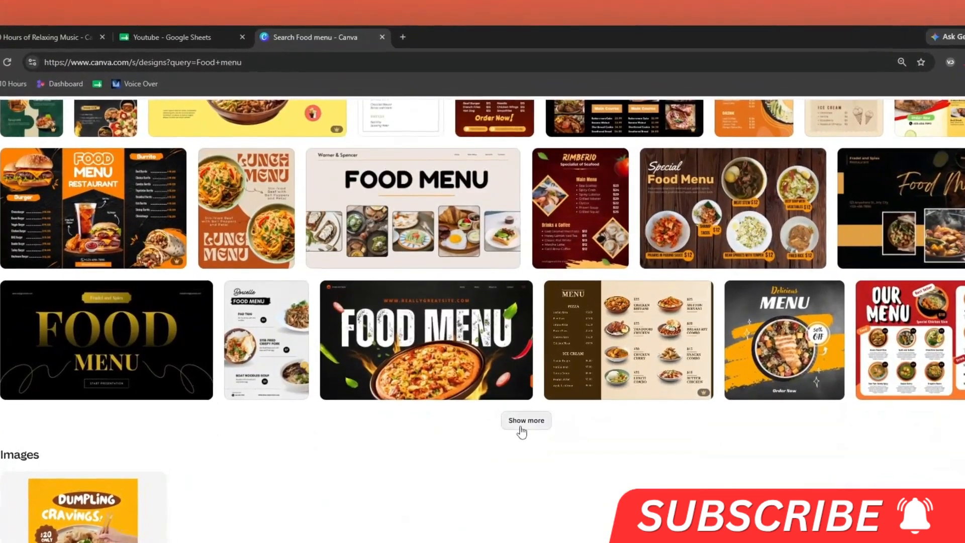
left_click(512, 402)
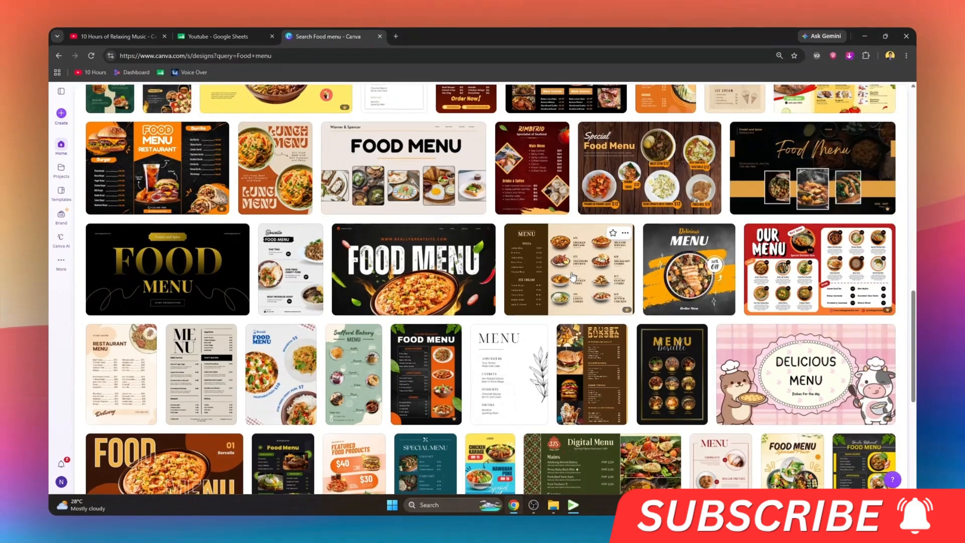
scroll(573, 276, "down", 3)
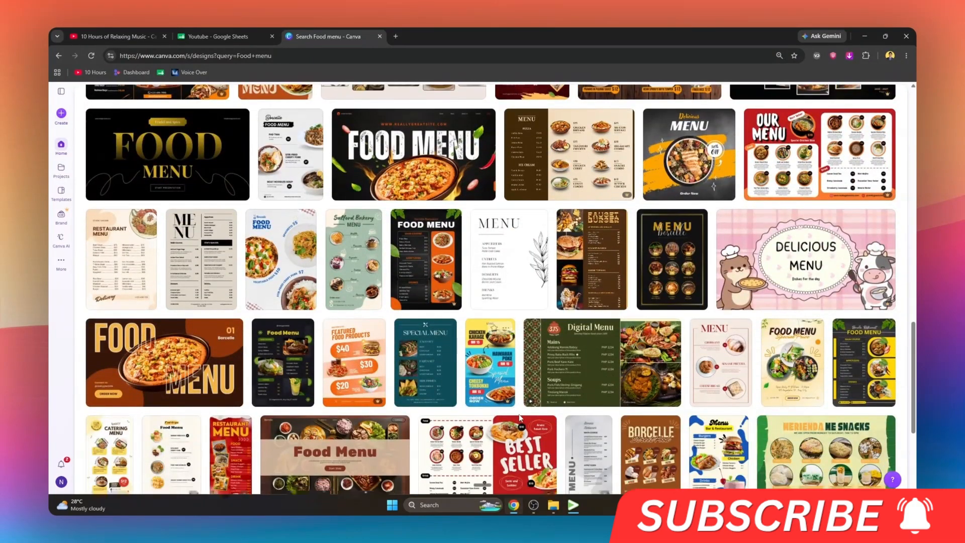
scroll(521, 417, "down", 6)
left_click(491, 322)
scroll(247, 322, "down", 8)
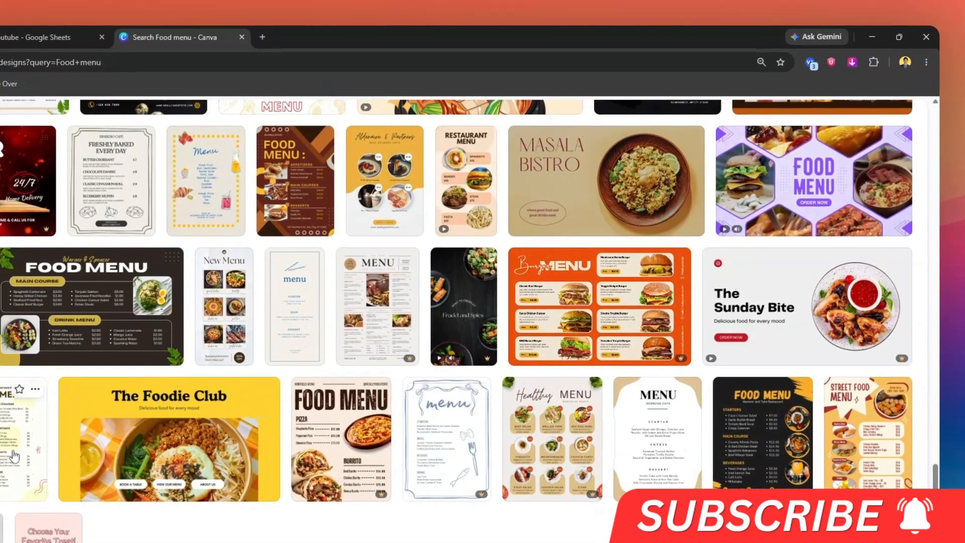
Open the Red and Yellow Illustrated Restaurant Menu Flyer template for customizing.
left_click(14, 456)
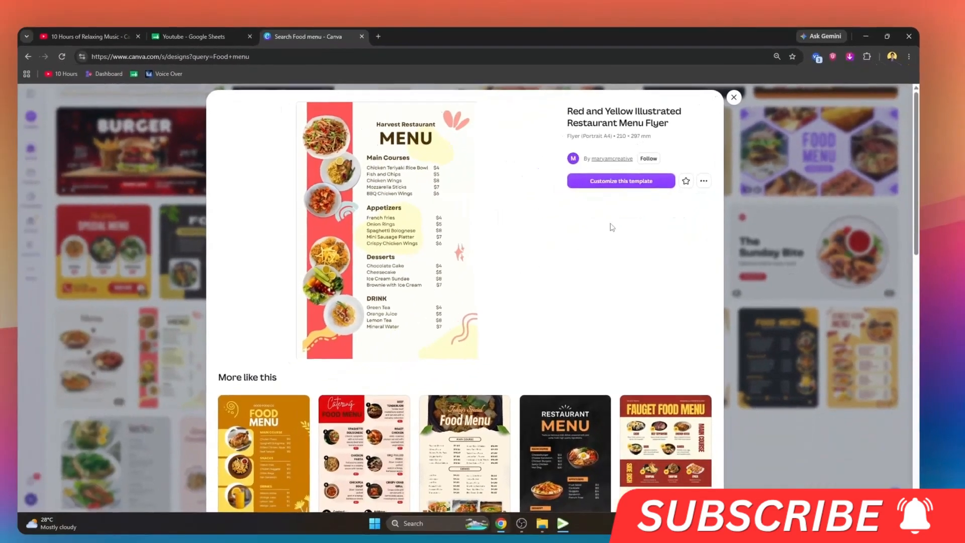
left_click(568, 216)
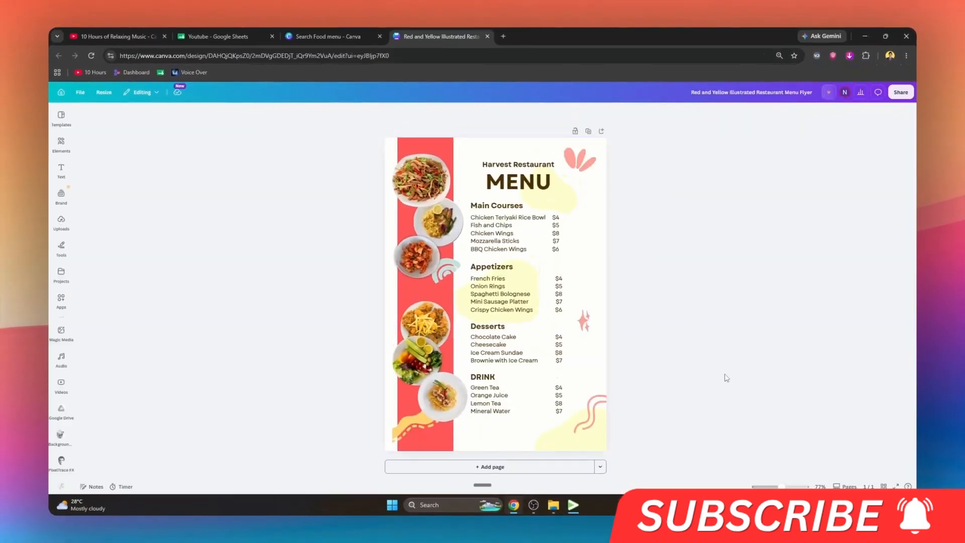
Change the flyer's large title text to "MENUS".
left_click_drag(782, 486, 782, 487)
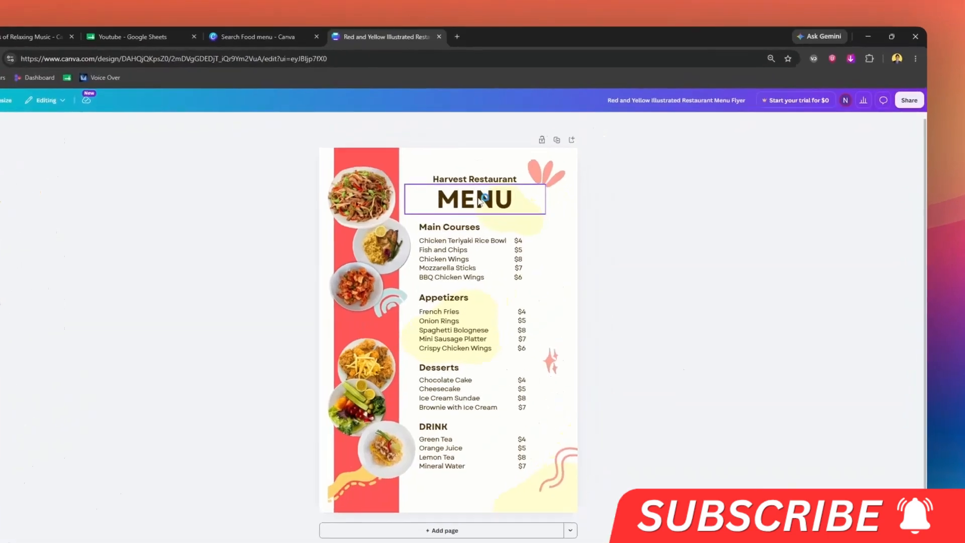
left_click(531, 180)
left_click(534, 180)
left_click(556, 178)
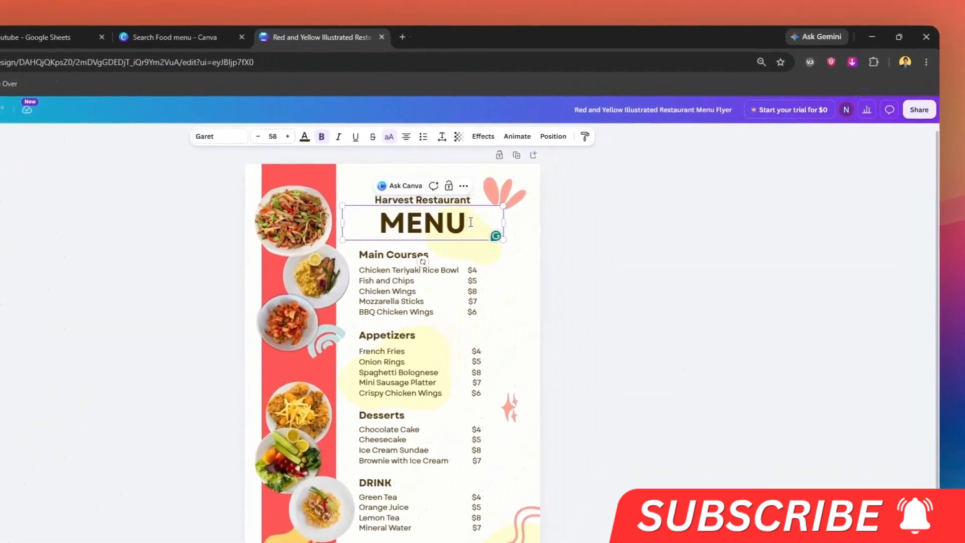
type("S")
key("Escape")
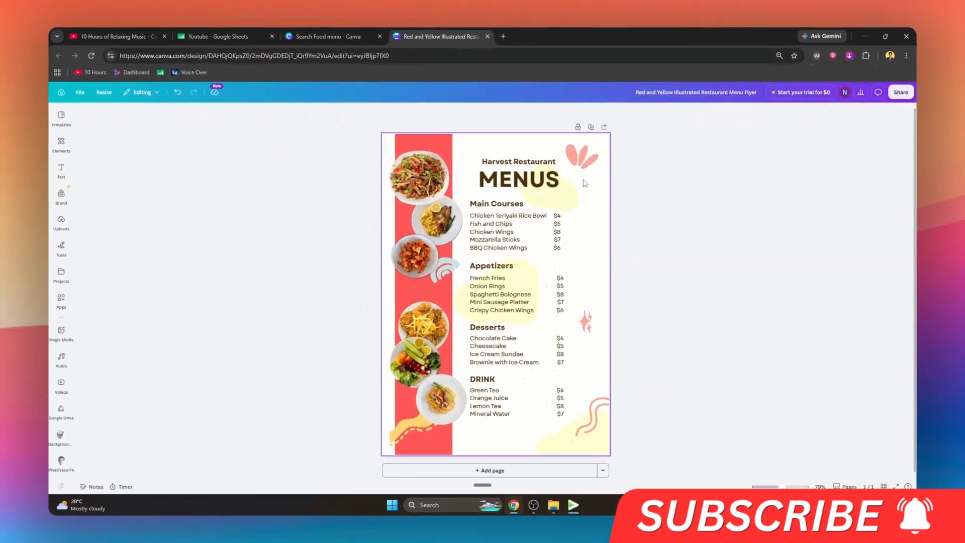
Recolor the "Harvest Restaurant" line above the title with the red from the design's own colors.
left_click(516, 167)
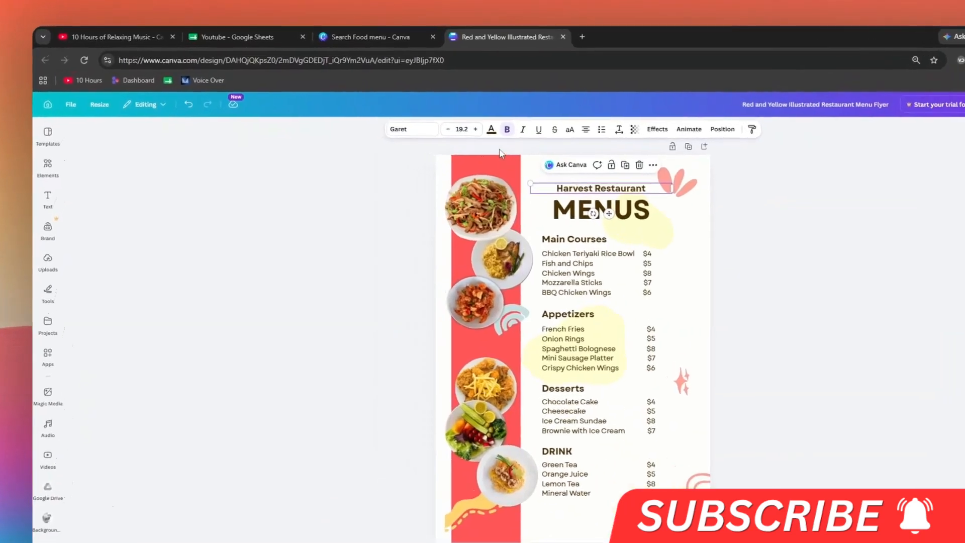
left_click(428, 112)
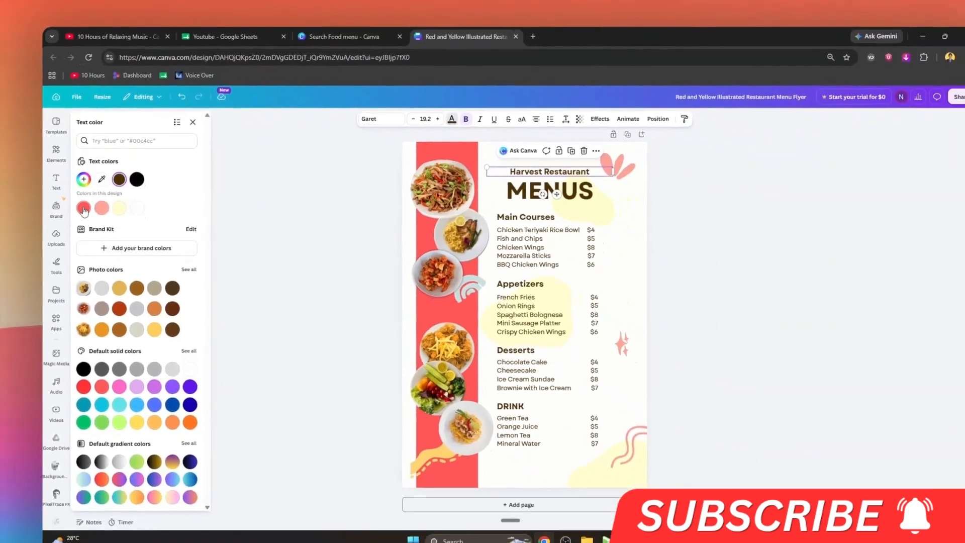
left_click(75, 244)
left_click(392, 211)
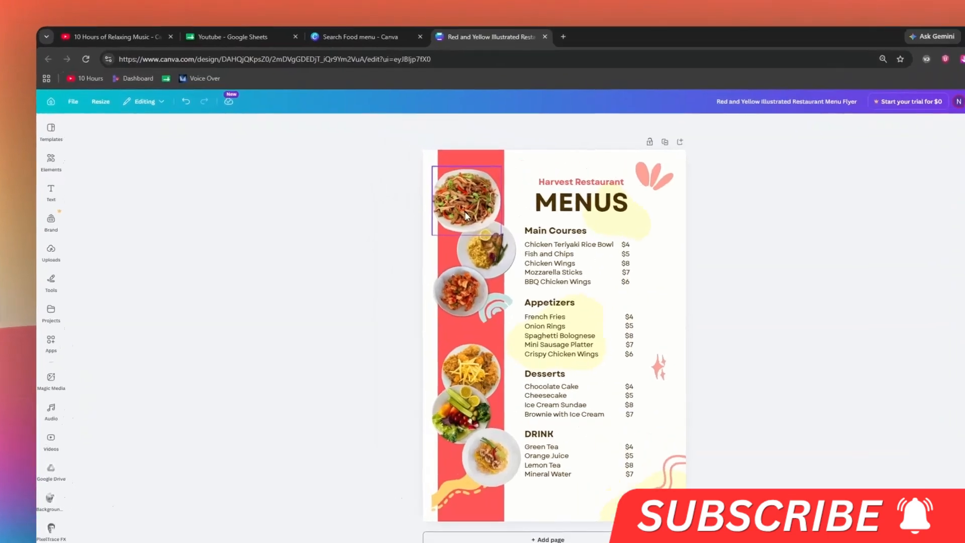
Try adding the Google logo image from the uploads to the flyer and remove it again.
left_click(425, 198)
left_click(61, 221)
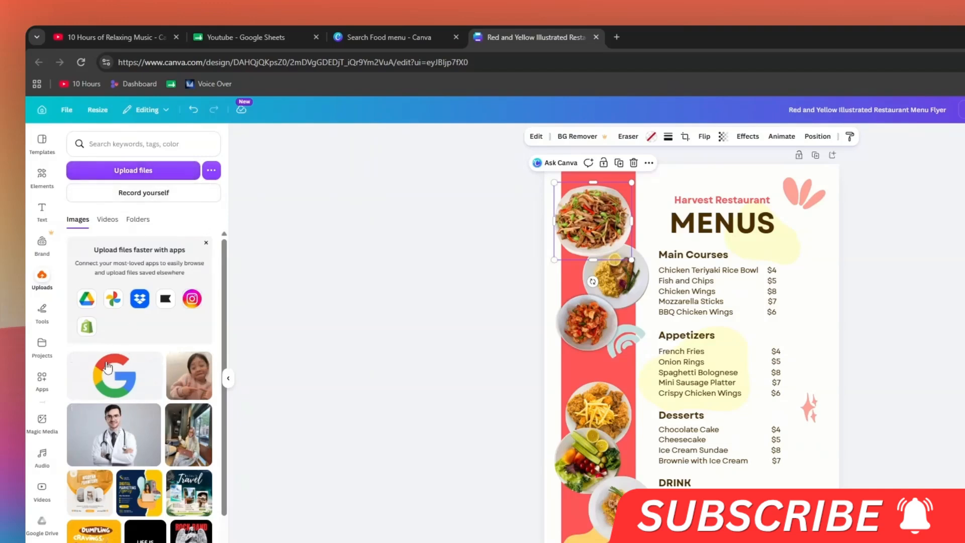
mouse_move(182, 375)
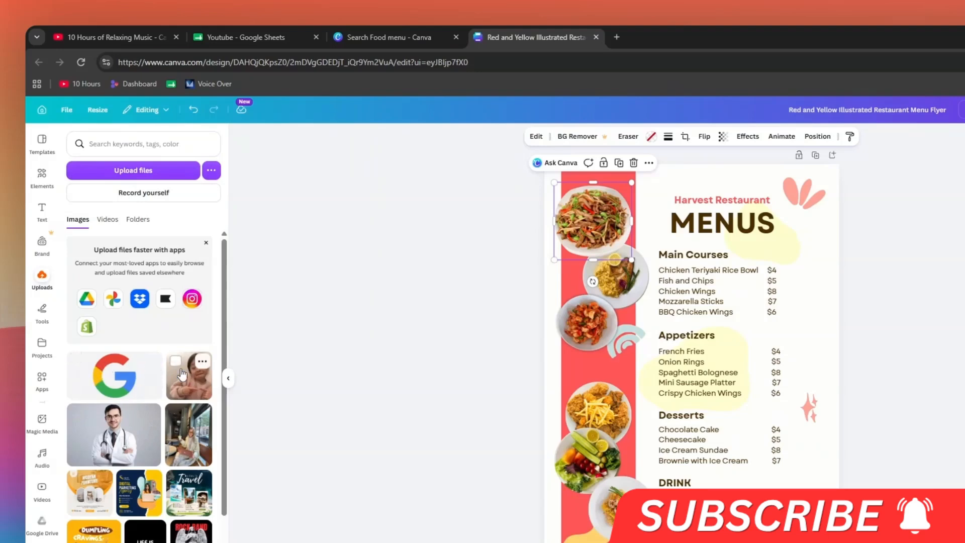
left_click(115, 375)
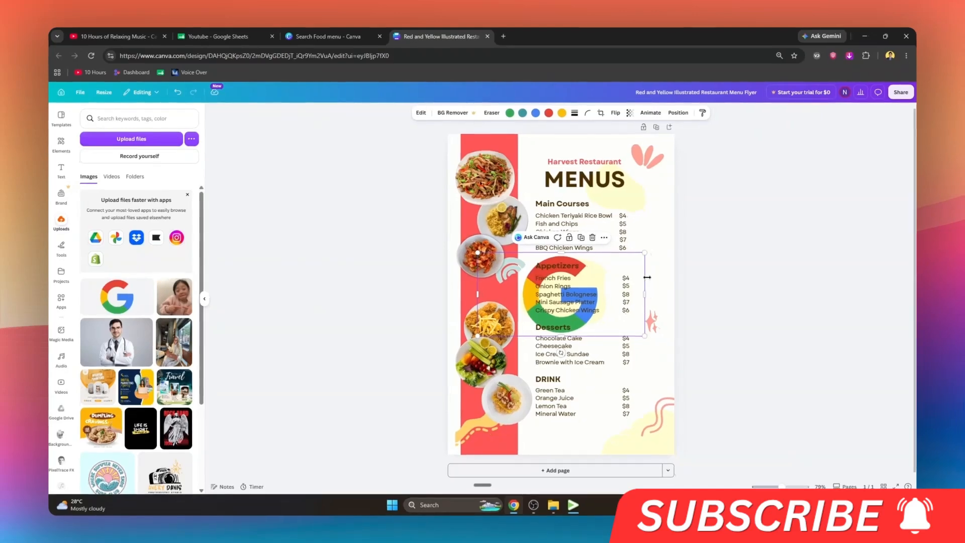
key("Delete")
key("ctrl+z")
key("Delete")
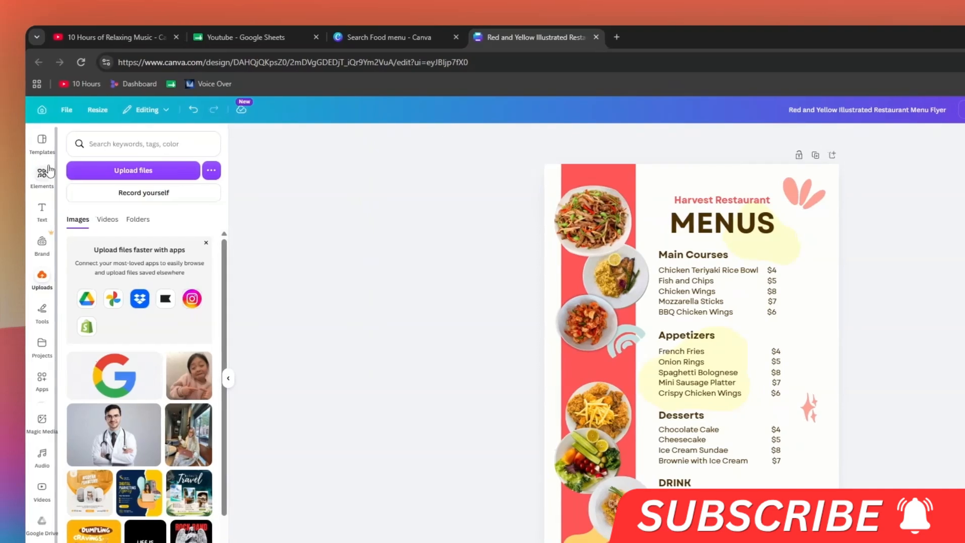
Search the elements library for "bruger" and limit the results to photos.
left_click(42, 176)
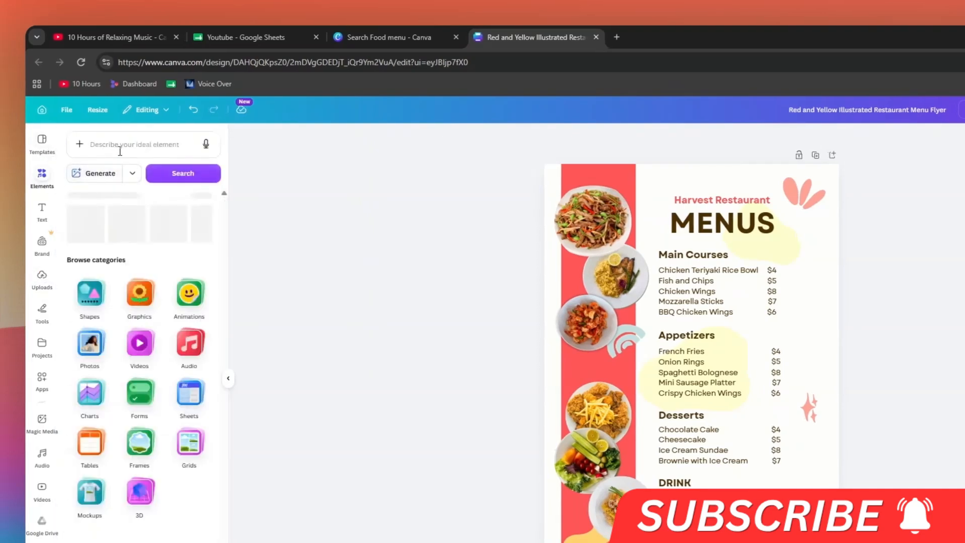
left_click(120, 150)
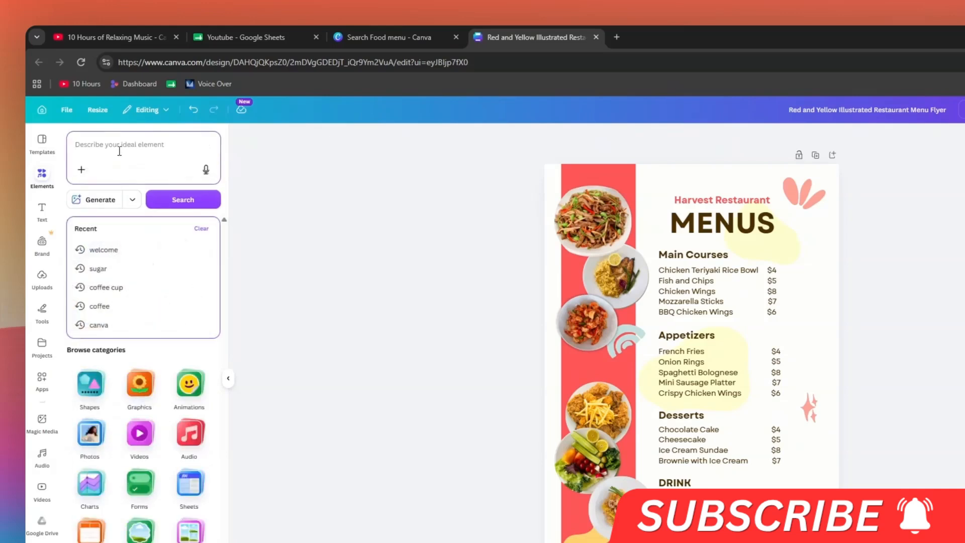
type("bru")
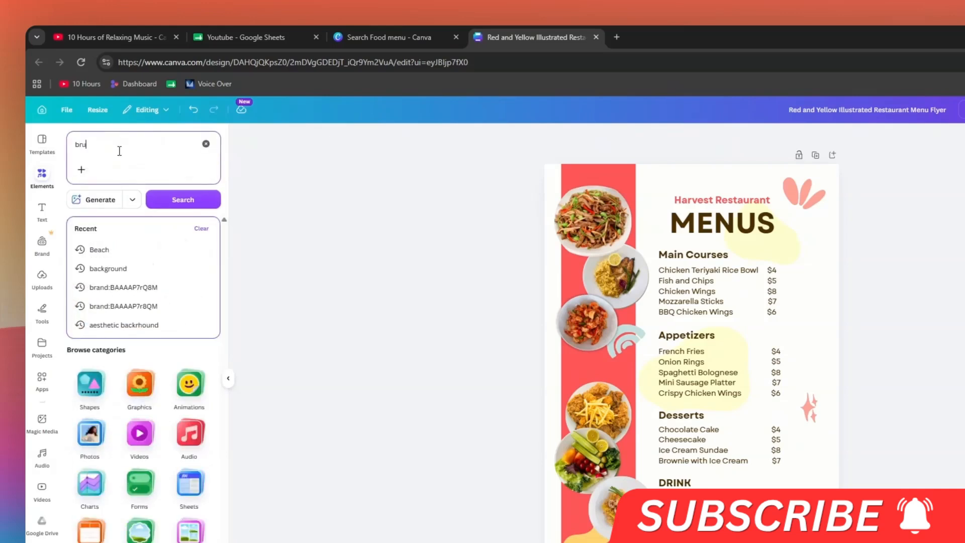
type("ger")
key("Return")
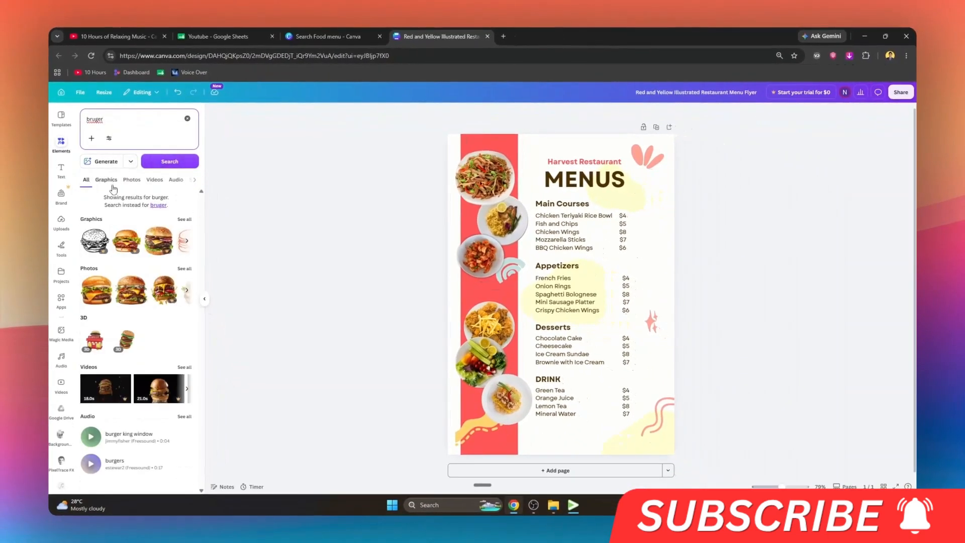
left_click(132, 180)
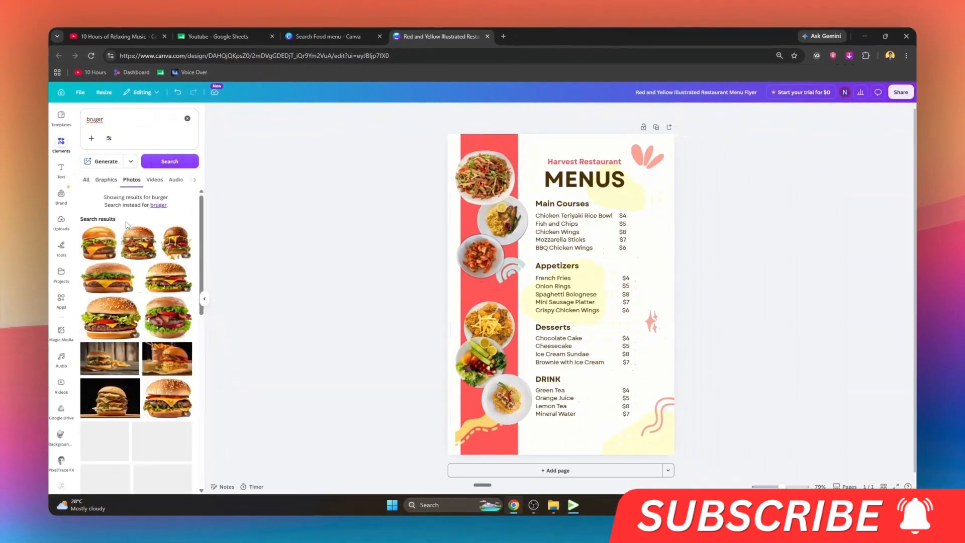
Add the burger photo with lettuce and tomato over the lower dish pictures on the flyer's red strip.
scroll(140, 217, "down", 2)
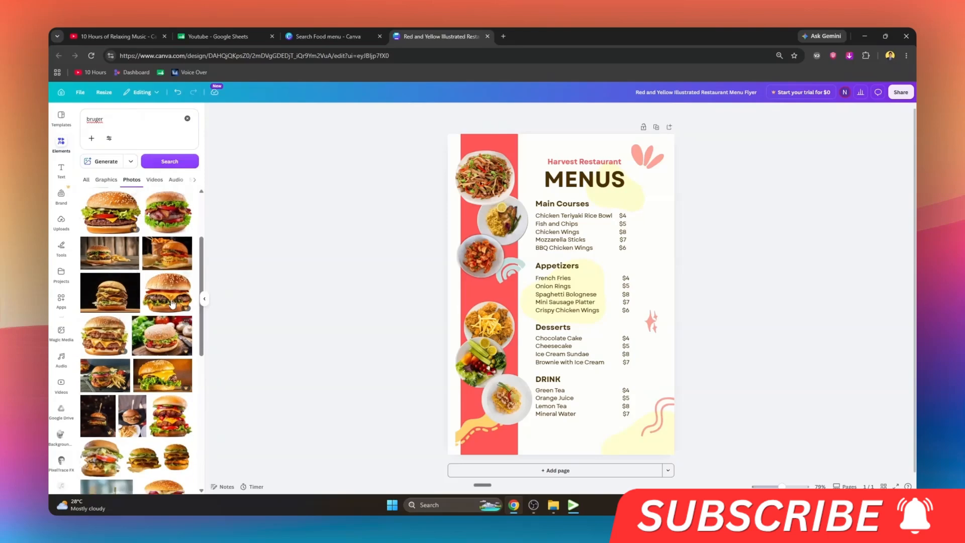
scroll(140, 314, "down", 2)
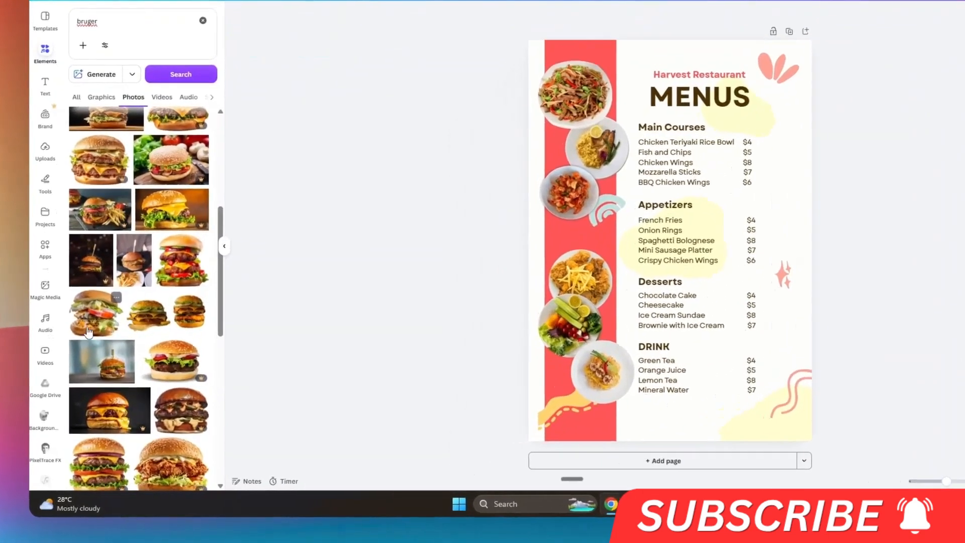
left_click_drag(168, 309, 534, 356)
left_click_drag(807, 131, 651, 274)
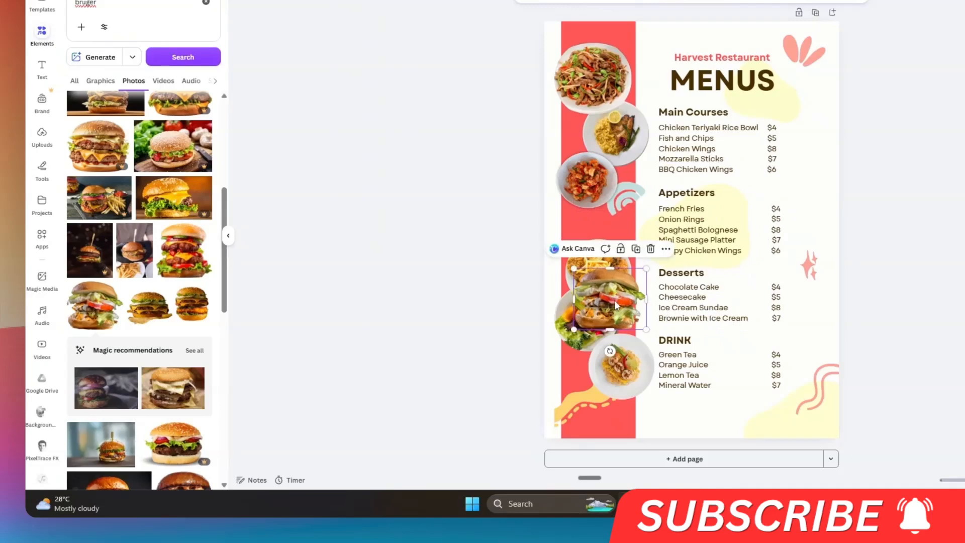
Try placing the burger photo in the fries dish's frame and deleting the lowest dish picture, and undo these changes.
left_click_drag(613, 304, 615, 289)
left_click(619, 353)
key("Delete")
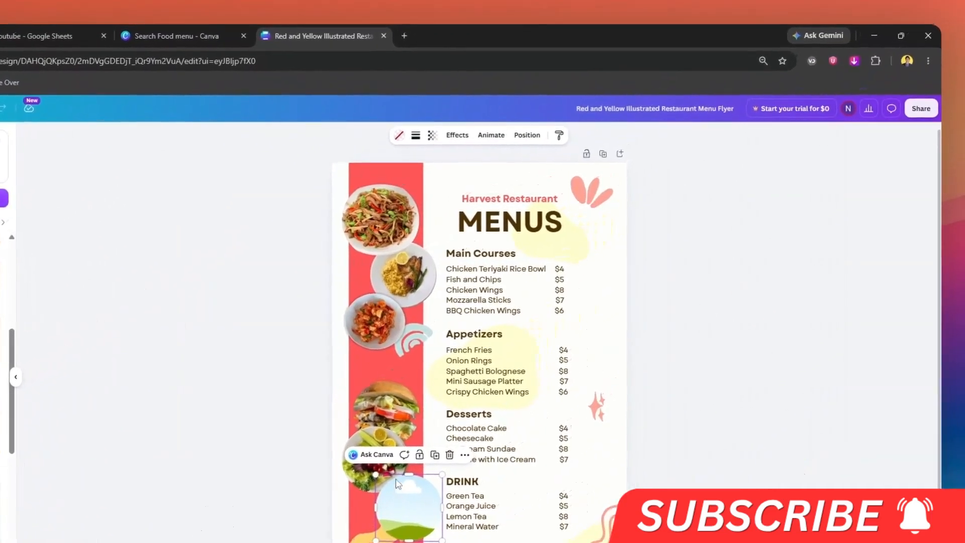
key("Delete")
left_click_drag(406, 415, 428, 509)
key("ctrl+z")
key("ctrl+z")
key("ctrl+z")
key("ctrl+z")
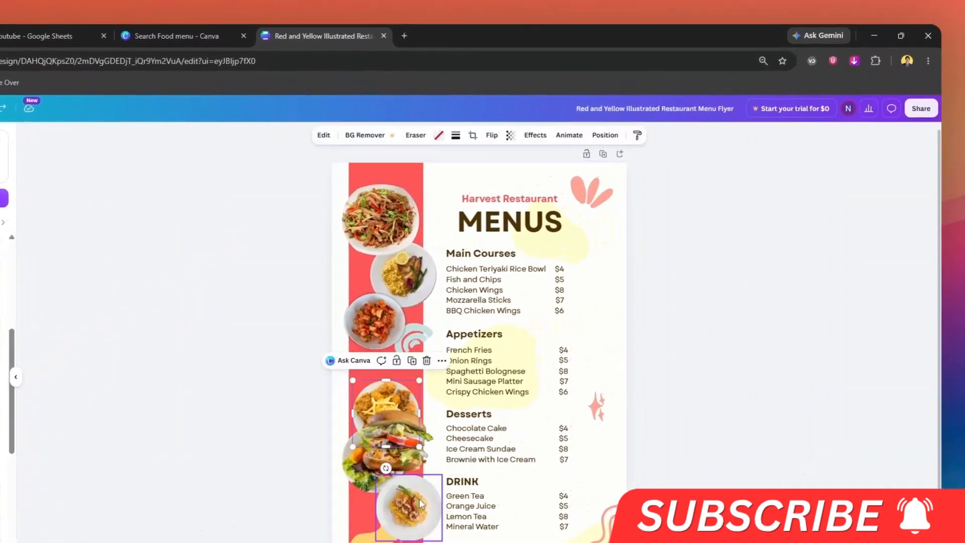
Move the burger photo off the dish pictures onto the flyer's DRINK section.
left_click(428, 509)
left_click_drag(419, 440, 518, 477)
Try deleting the lowest dish photo on the red strip together with its circular frame.
left_click(419, 505)
key("Delete")
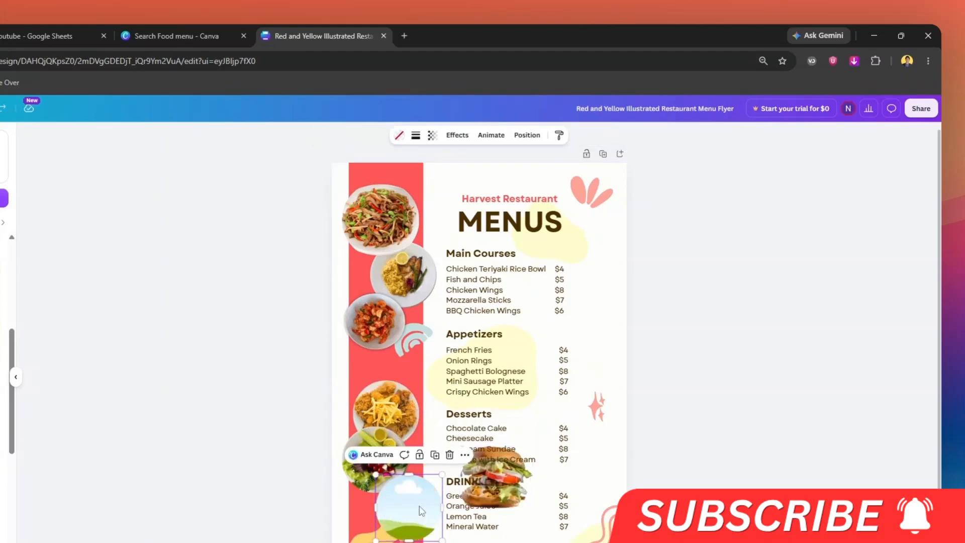
key("Delete")
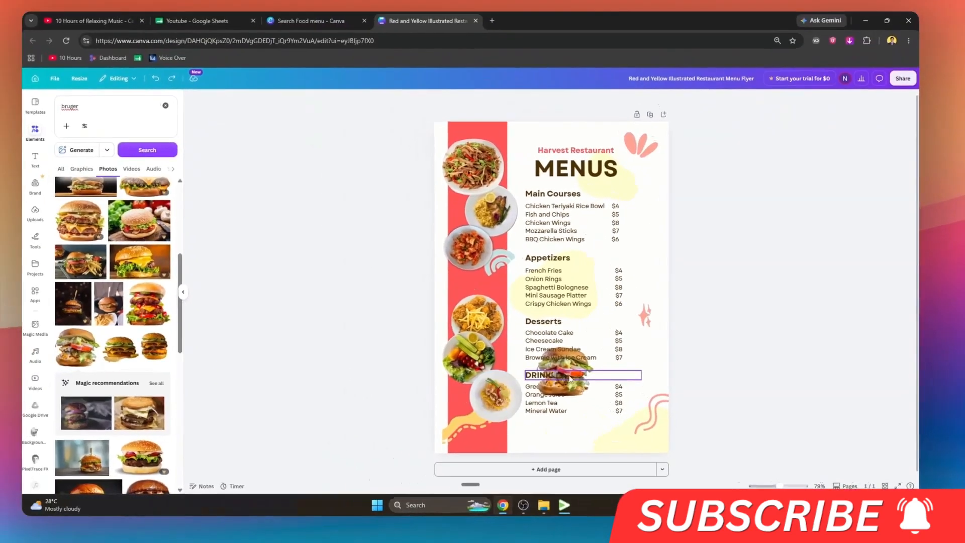
Undo the latest photo changes and delete the loose burger photo covering the lower dish pictures.
key("ctrl+z")
key("ctrl+z")
key("ctrl+z")
left_click(408, 293)
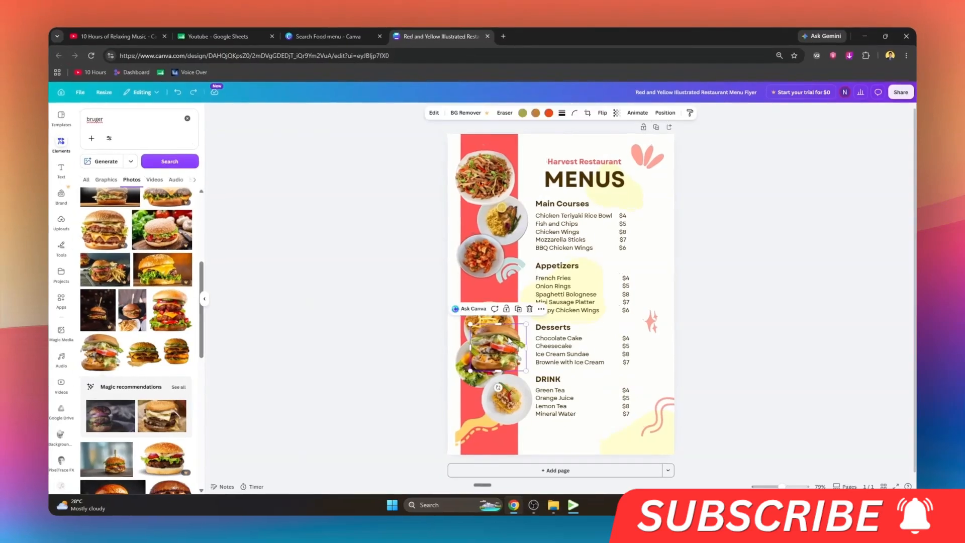
key("Delete")
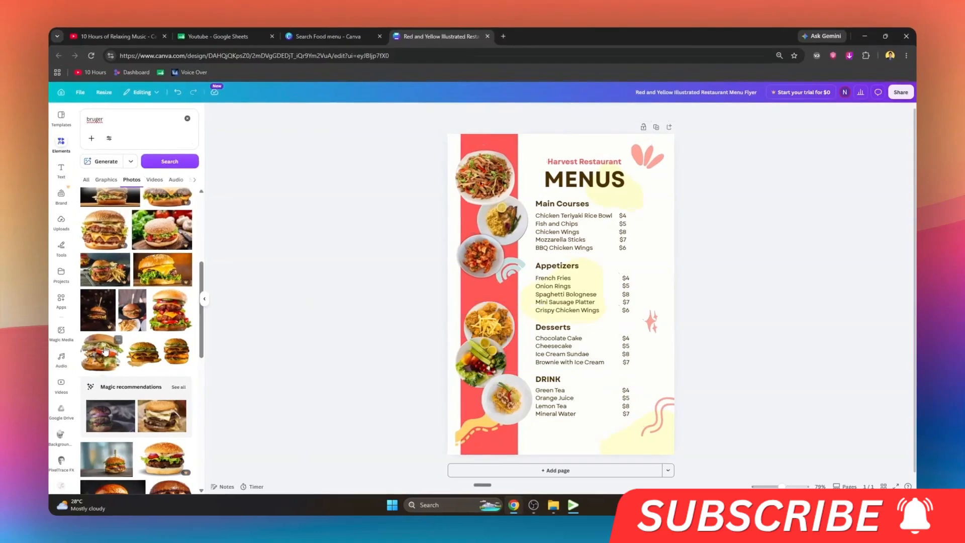
Replace the lowest dish picture on the red strip with a burger photo placed in its circular frame.
left_click_drag(107, 357, 524, 417)
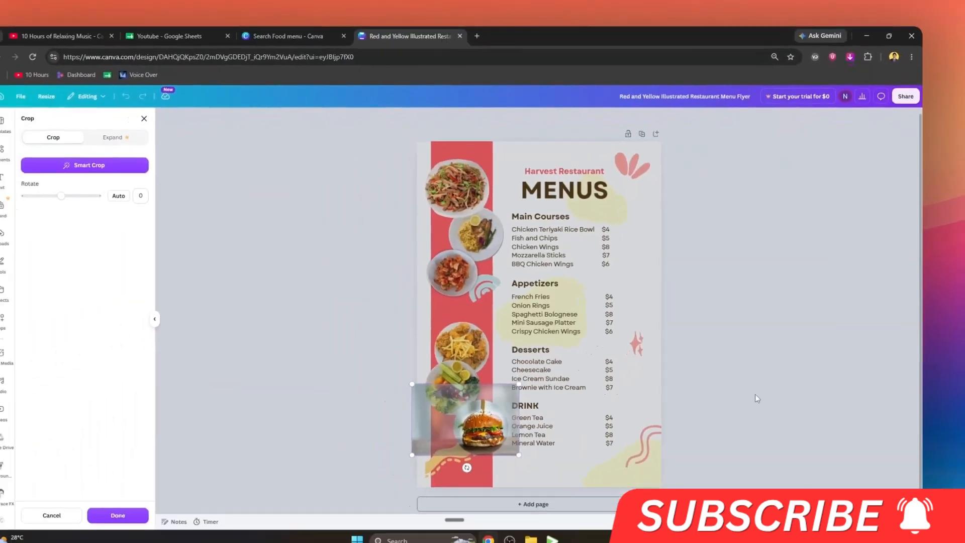
left_click(756, 395)
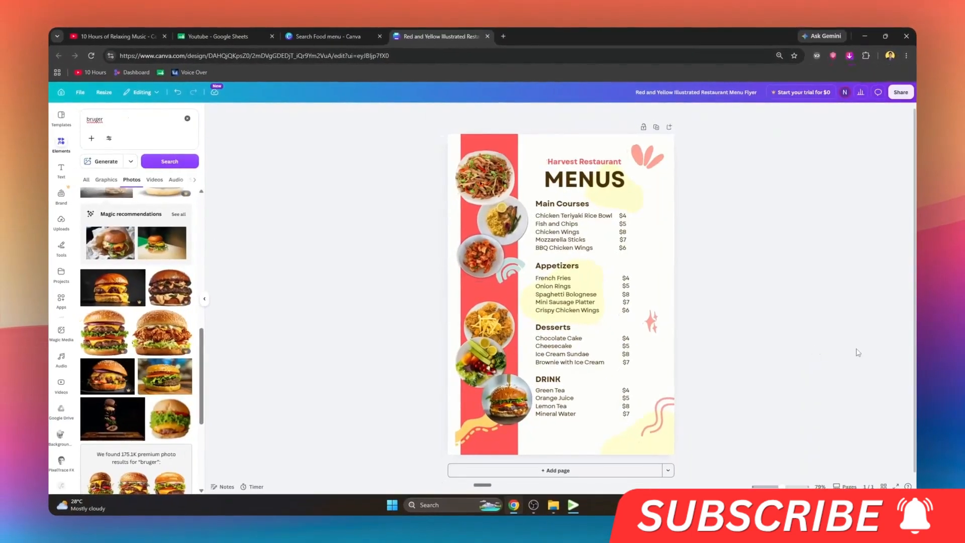
Change the DRINK heading to BURGER and replace the four drink names below it with cHICKEN and VEG.
double_click(564, 381)
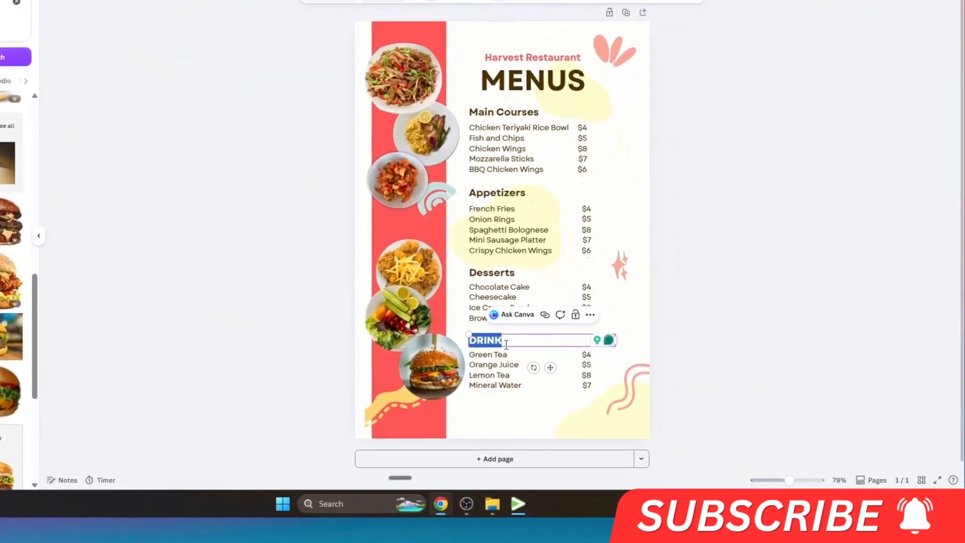
type("BURGER")
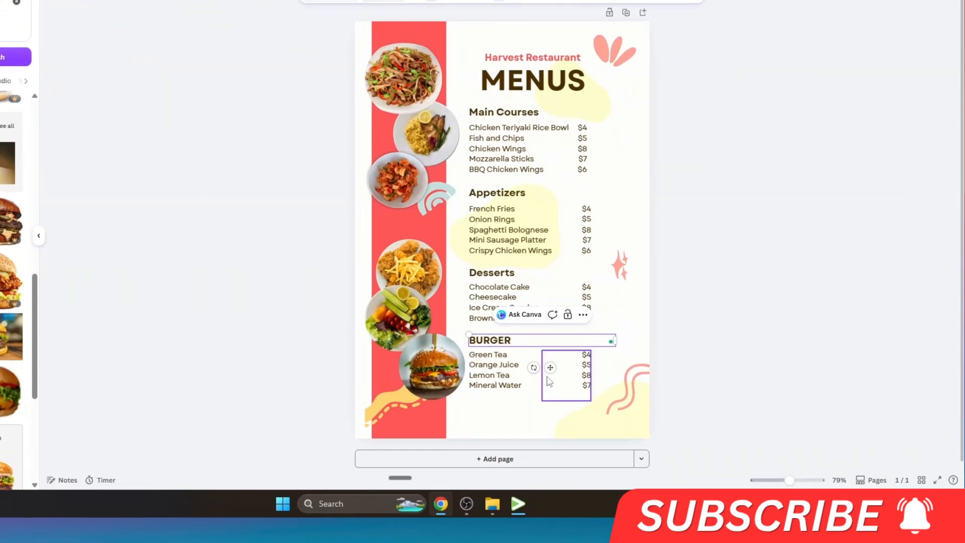
double_click(502, 358)
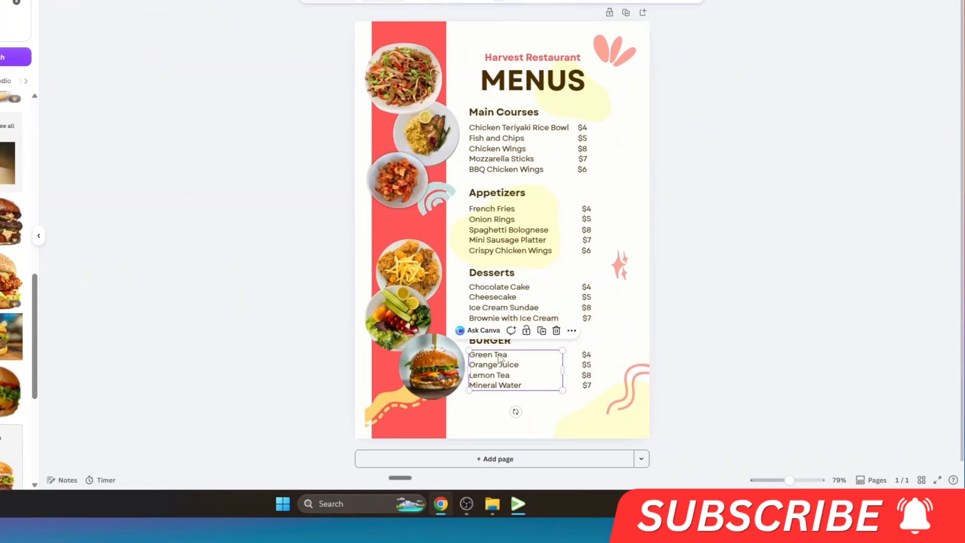
left_click(512, 354)
key("ctrl+a")
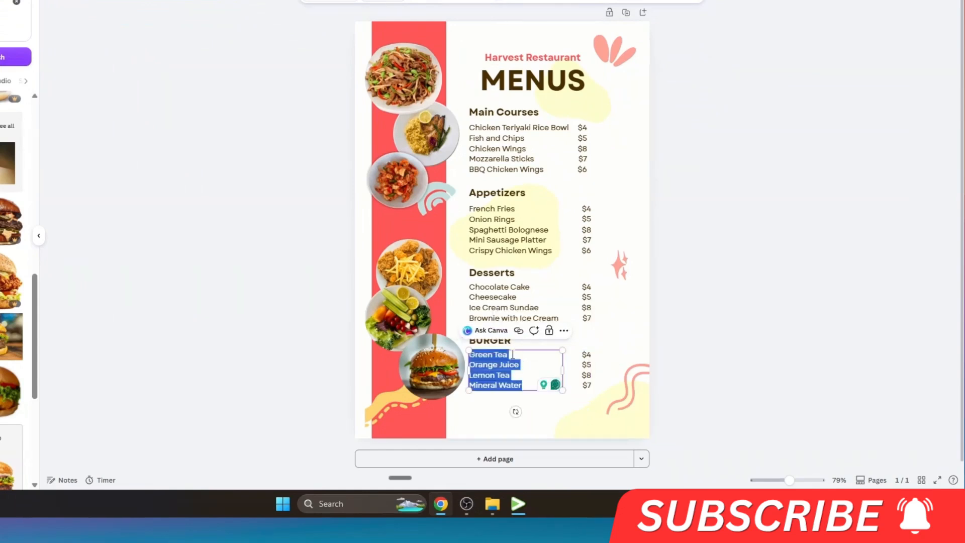
type("CHICKEN")
key("Return")
type("VEG")
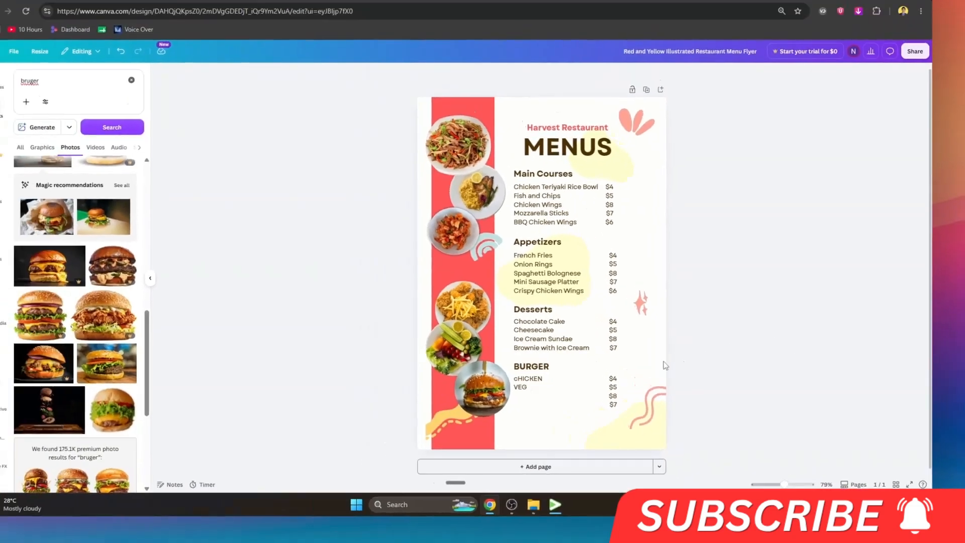
left_click_drag(541, 401, 592, 355)
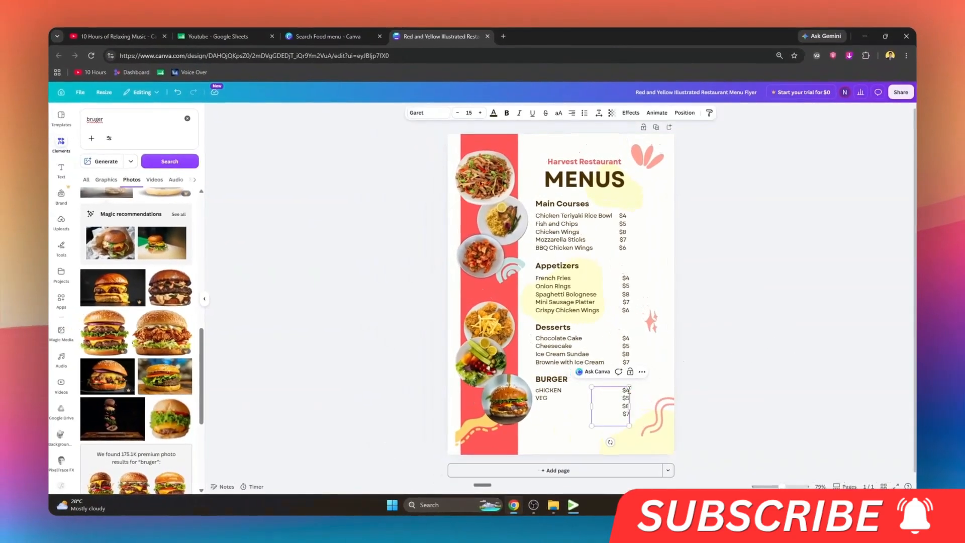
left_click(755, 344)
Recolor the red vertical strip behind the dish photos to the design's Pastel red.
left_click(515, 145)
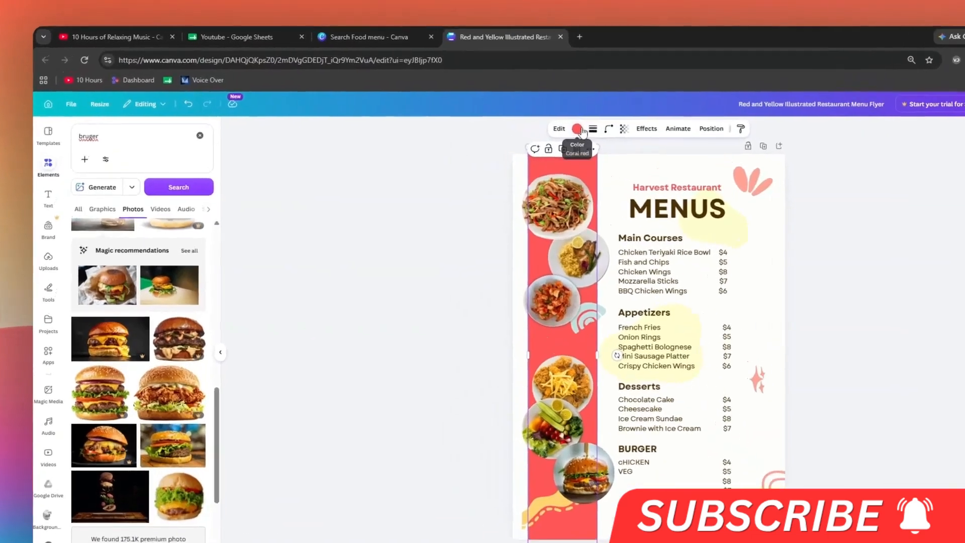
left_click(501, 113)
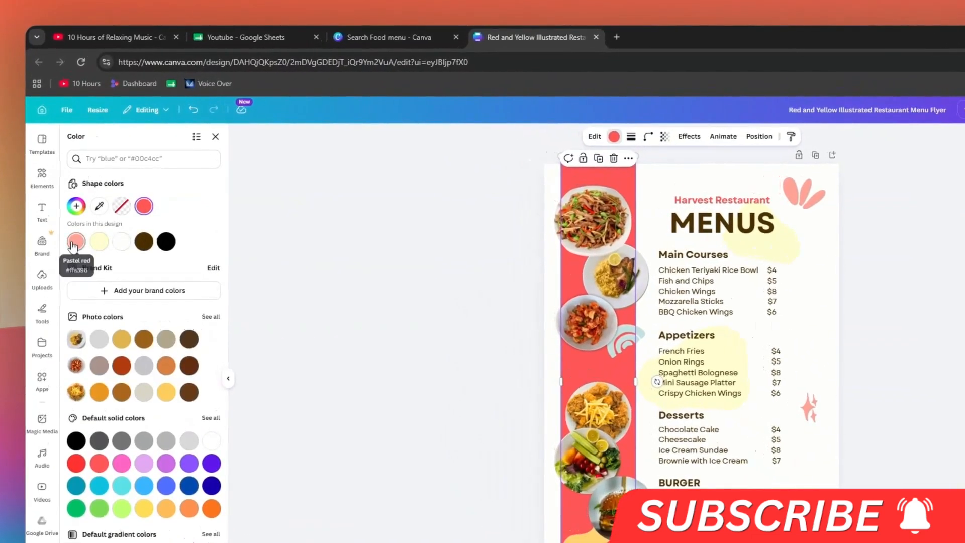
left_click(74, 244)
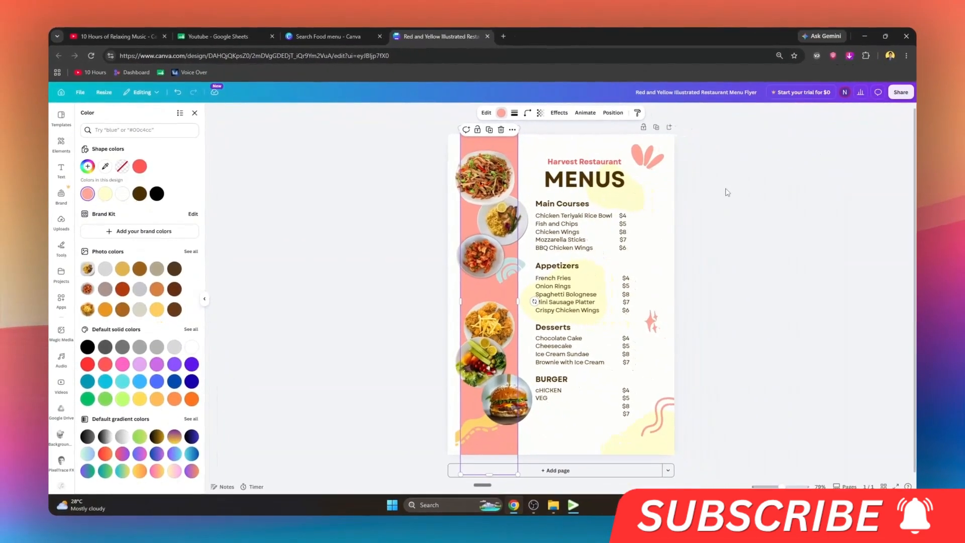
left_click(728, 193)
Add the uploaded round surf club logo to the flyer, shrink it and place it just right of the MENUS title.
left_click(61, 223)
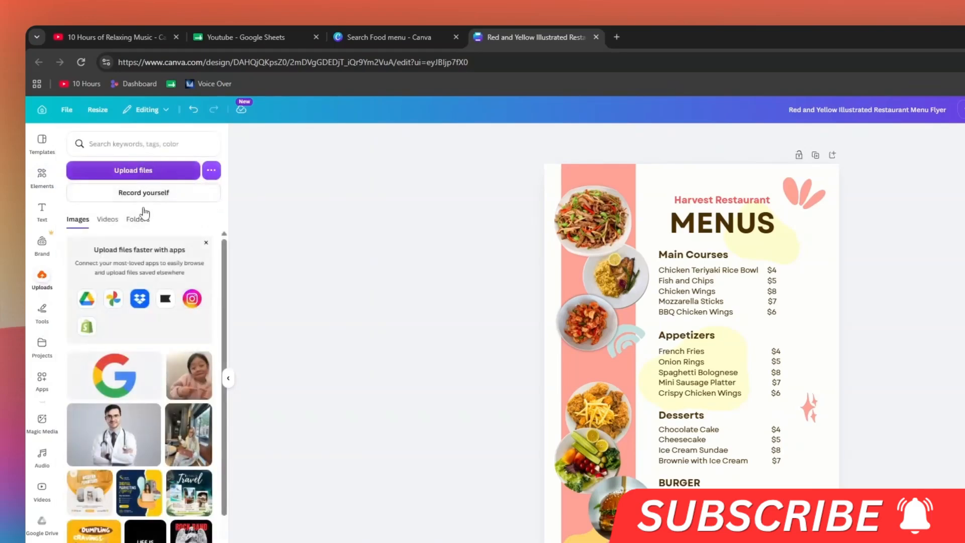
left_click(38, 526)
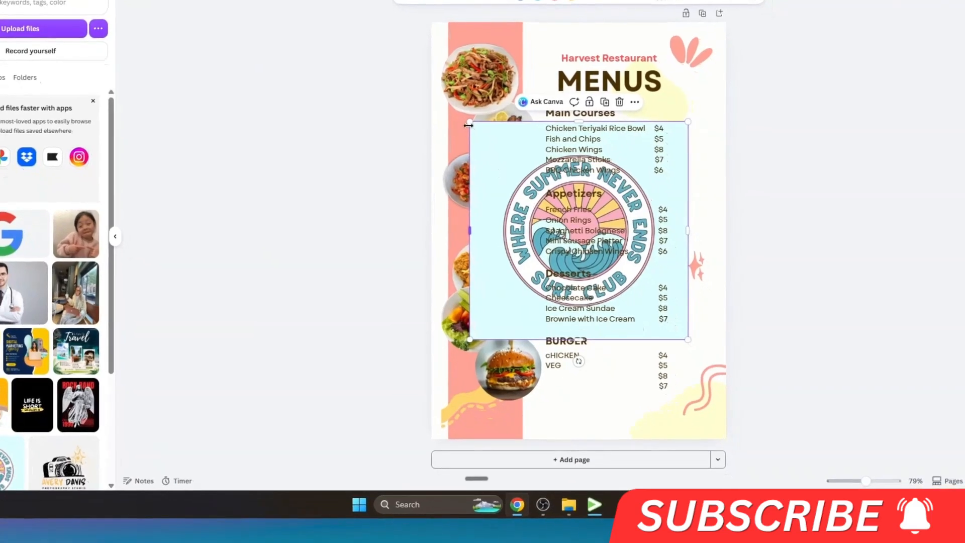
left_click_drag(489, 132, 650, 160)
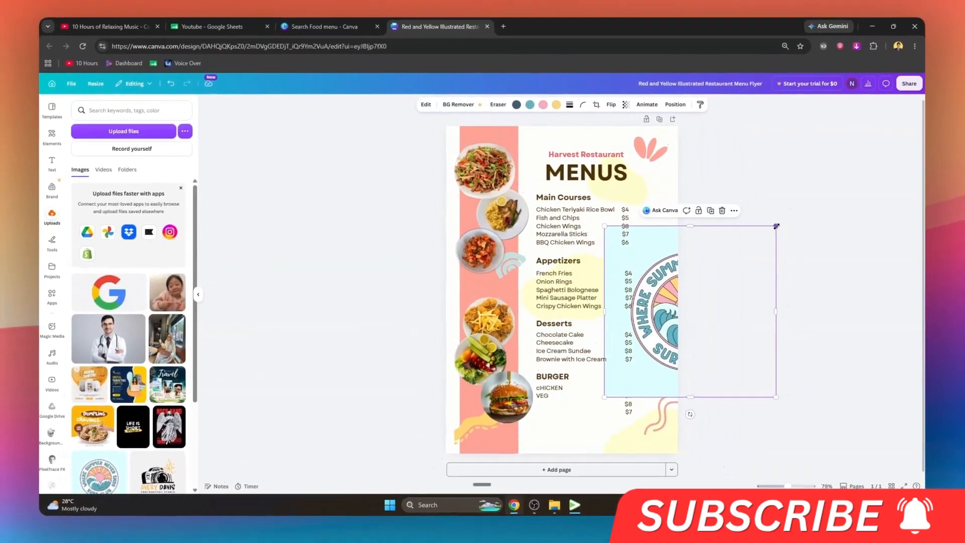
left_click_drag(850, 148, 717, 373)
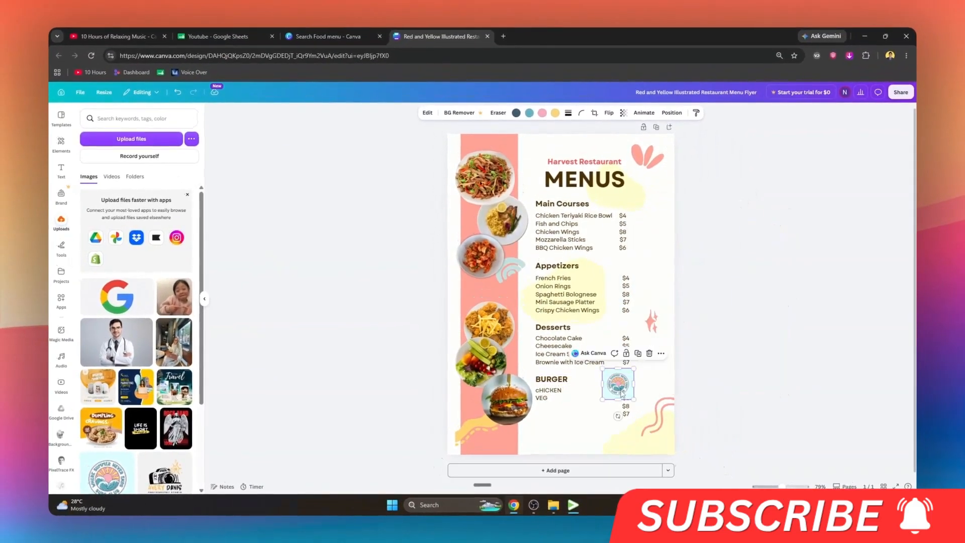
left_click_drag(618, 383, 672, 143)
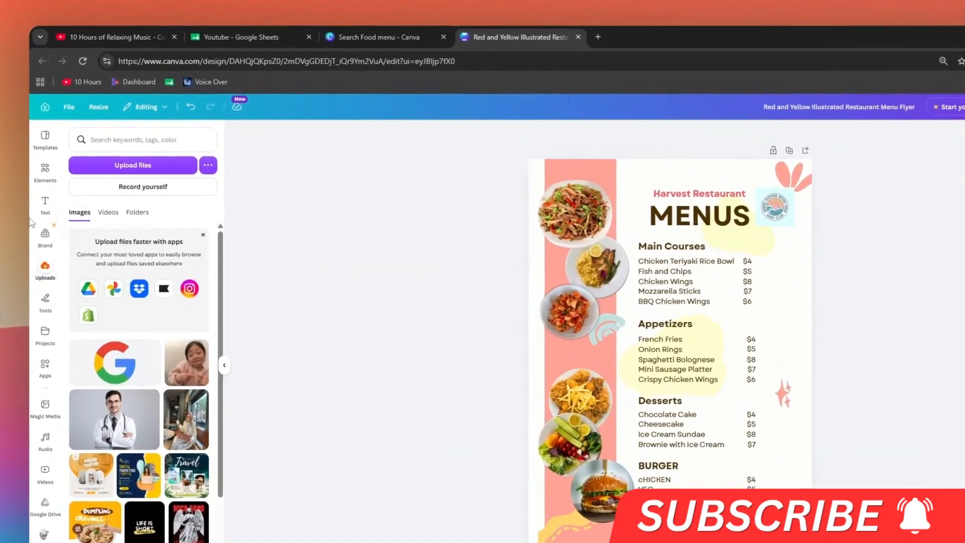
Add the Black and White Modern Ramen Special Menu Flyer template as a second page.
left_click(45, 137)
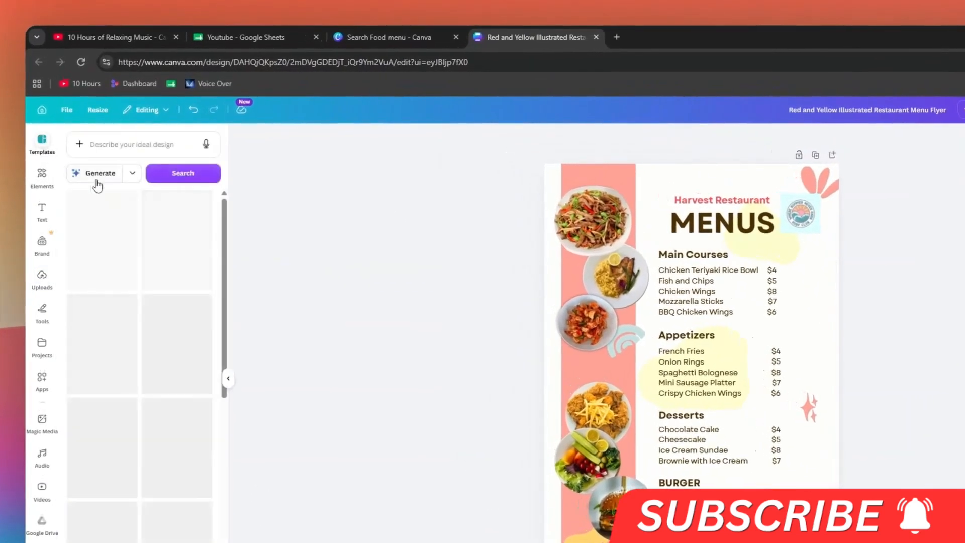
scroll(176, 285, "down", 3)
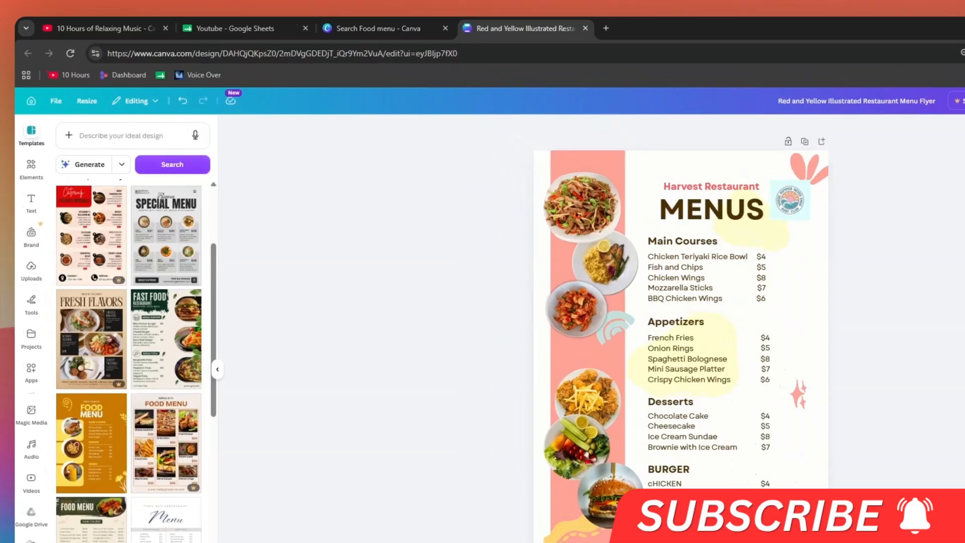
left_click(538, 465)
left_click(203, 289)
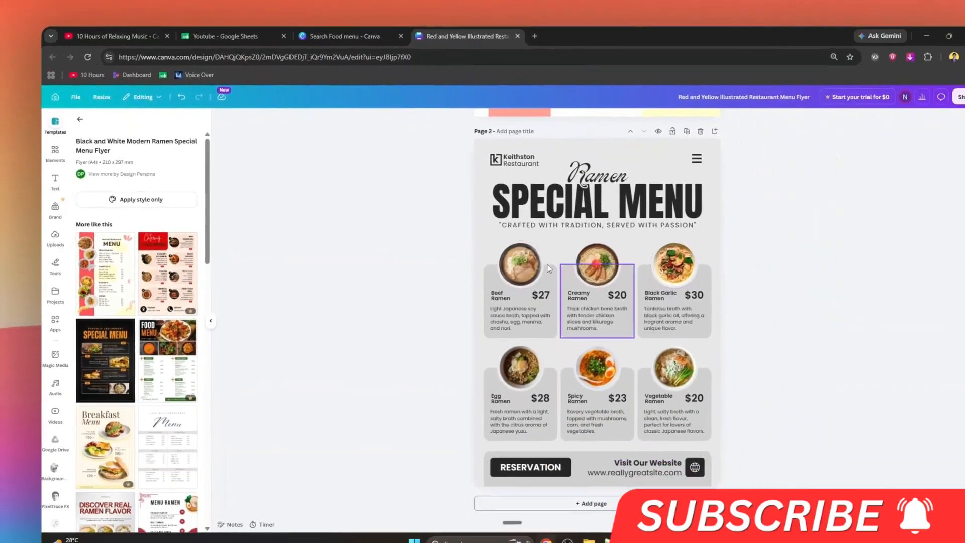
Look through similar menu templates and both pages, and delete the ramen special menu page.
scroll(150, 337, "down", 6)
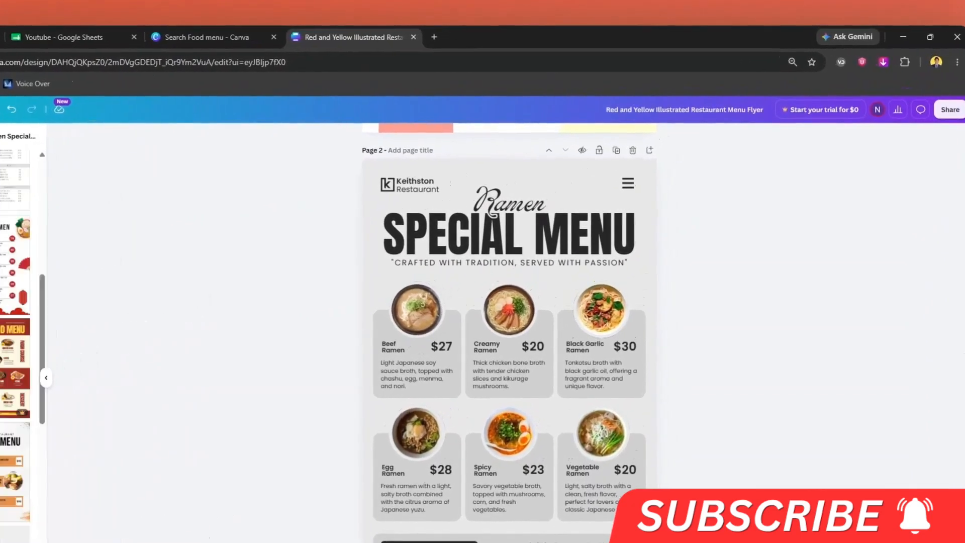
scroll(13, 337, "down", 1)
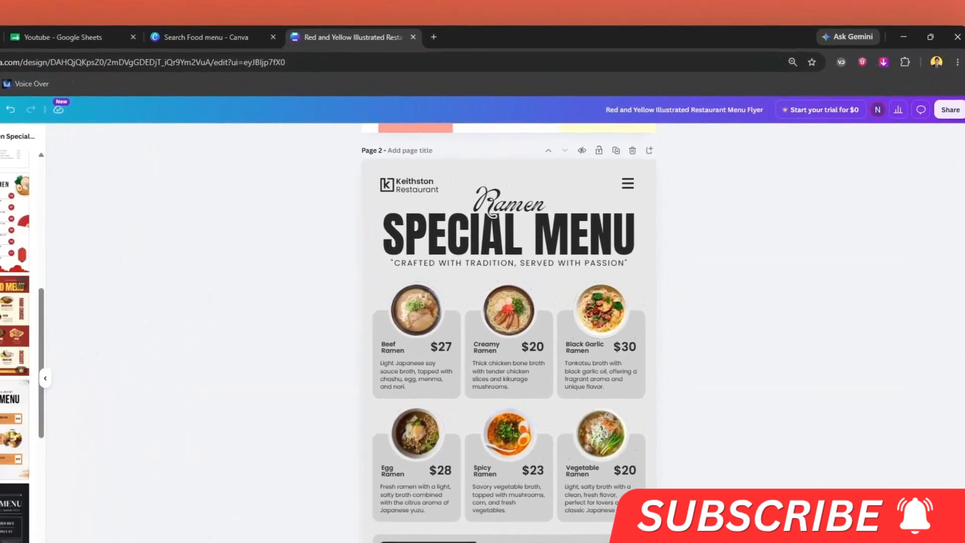
scroll(16, 337, "down", 5)
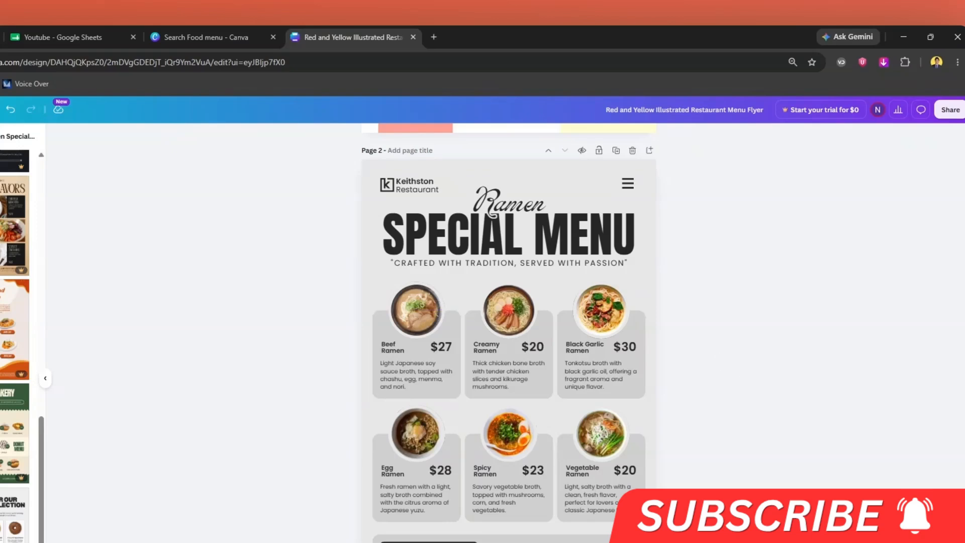
scroll(509, 332, "down", 3)
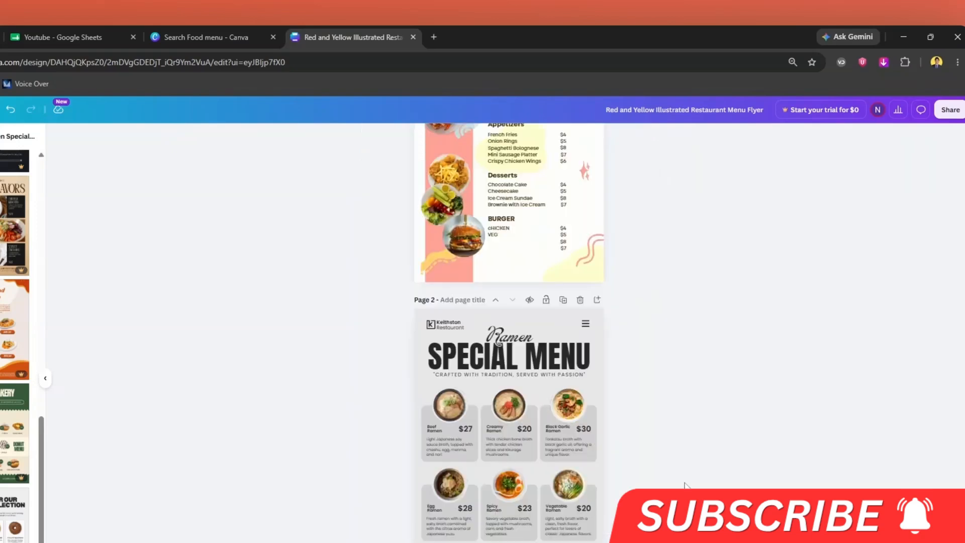
scroll(694, 215, "up", 3)
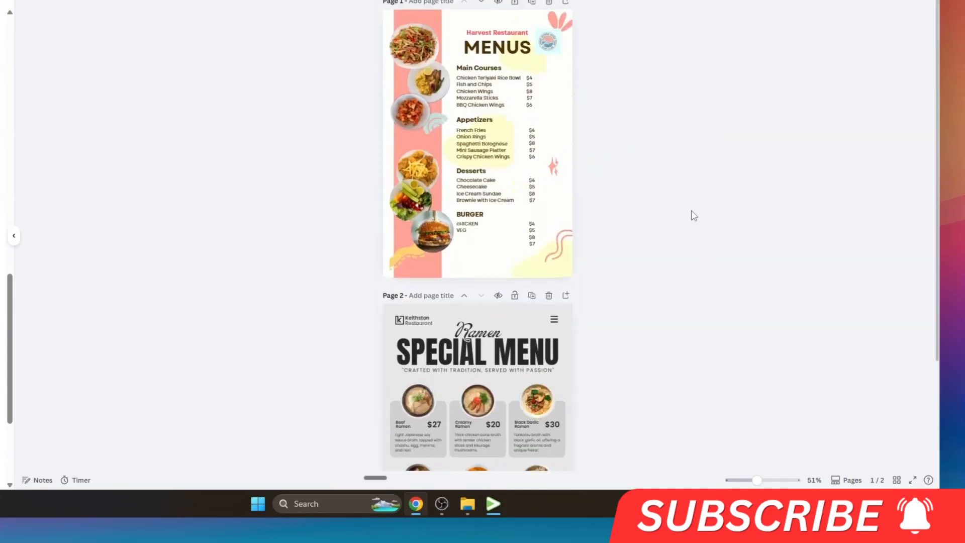
scroll(653, 327, "down", 3)
scroll(578, 306, "up", 3)
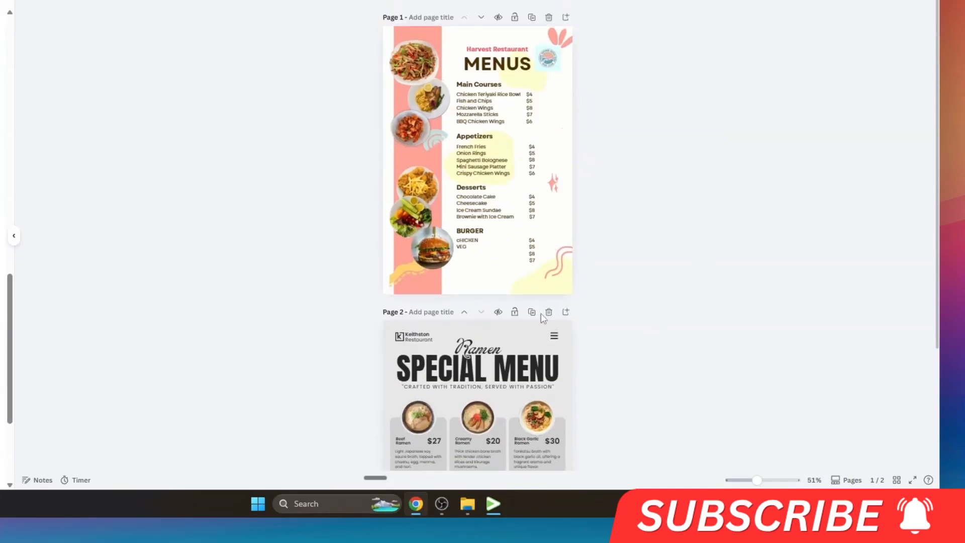
left_click(549, 312)
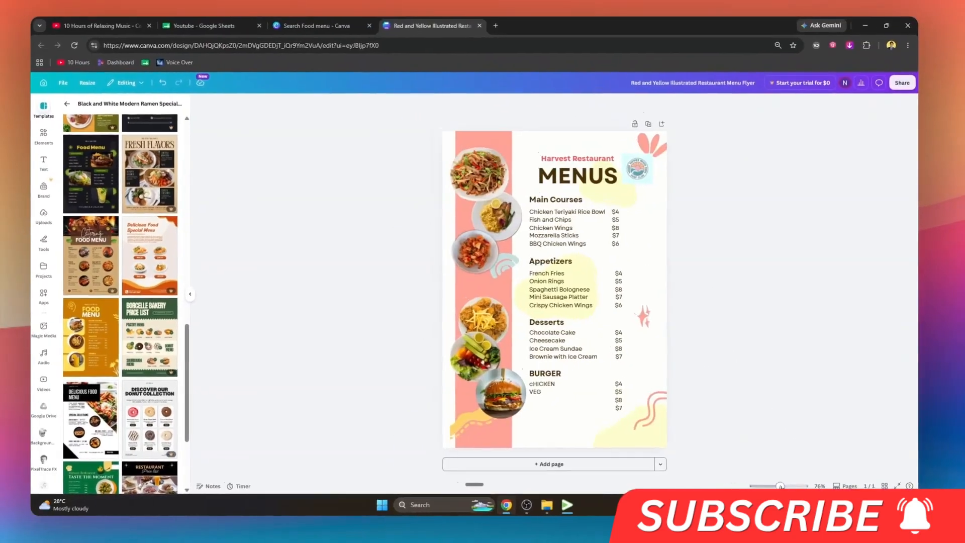